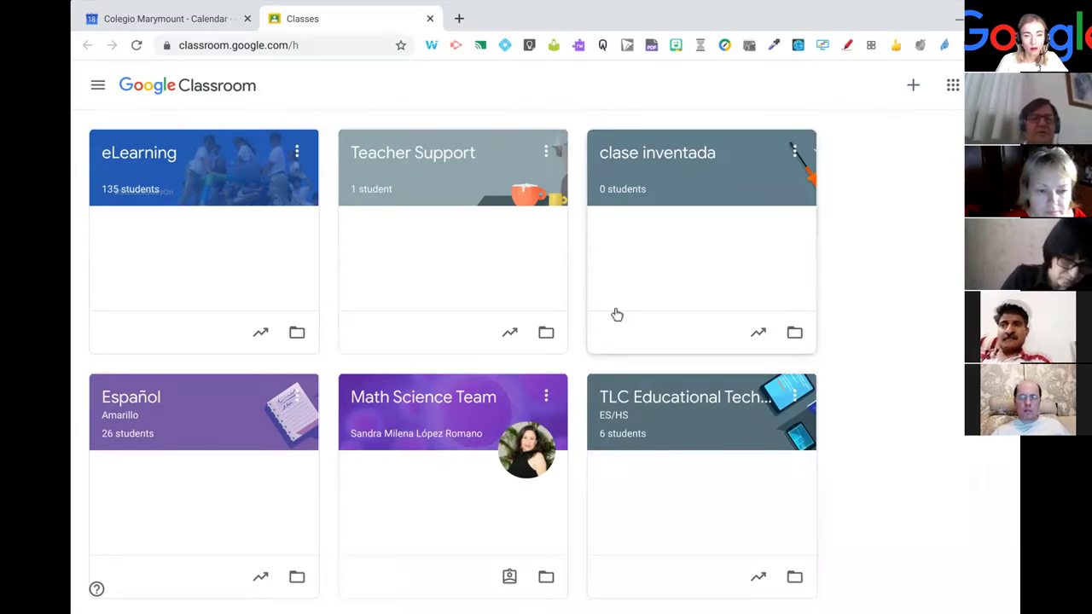
# Look over the class cards in Google Classroom and open the eLearning class.
pyautogui.scroll(-3, 617, 314)
pyautogui.scroll(-7, 617, 315)
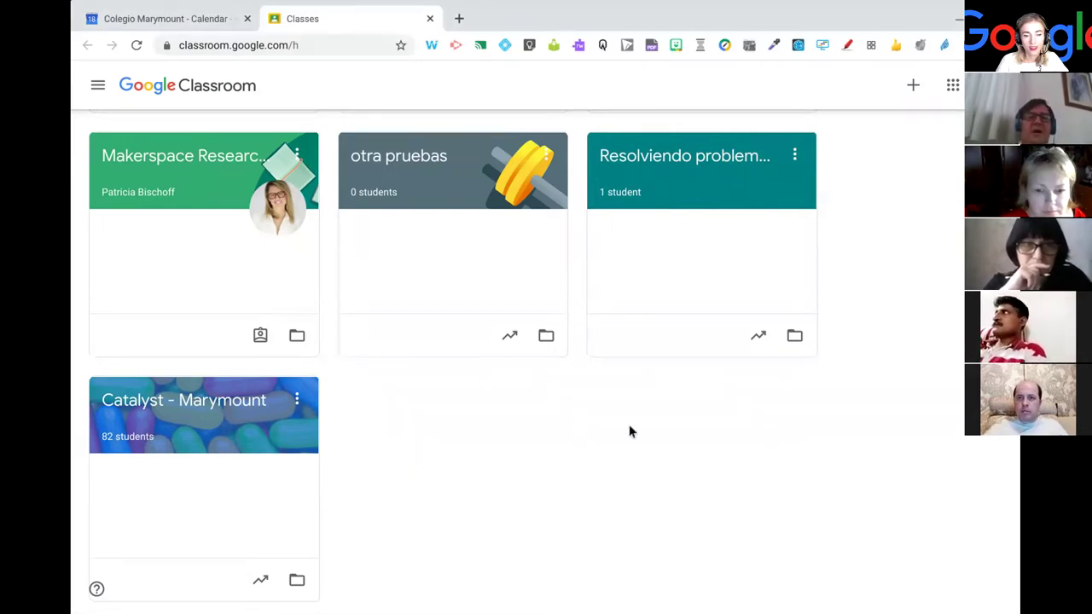
pyautogui.scroll(10, 629, 424)
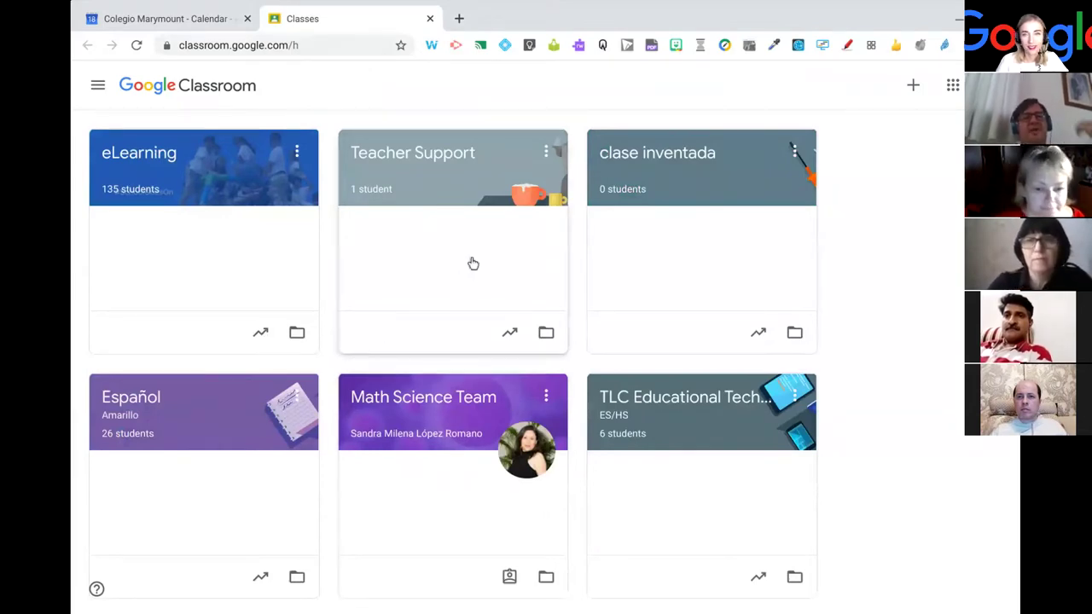
pyautogui.click(146, 158)
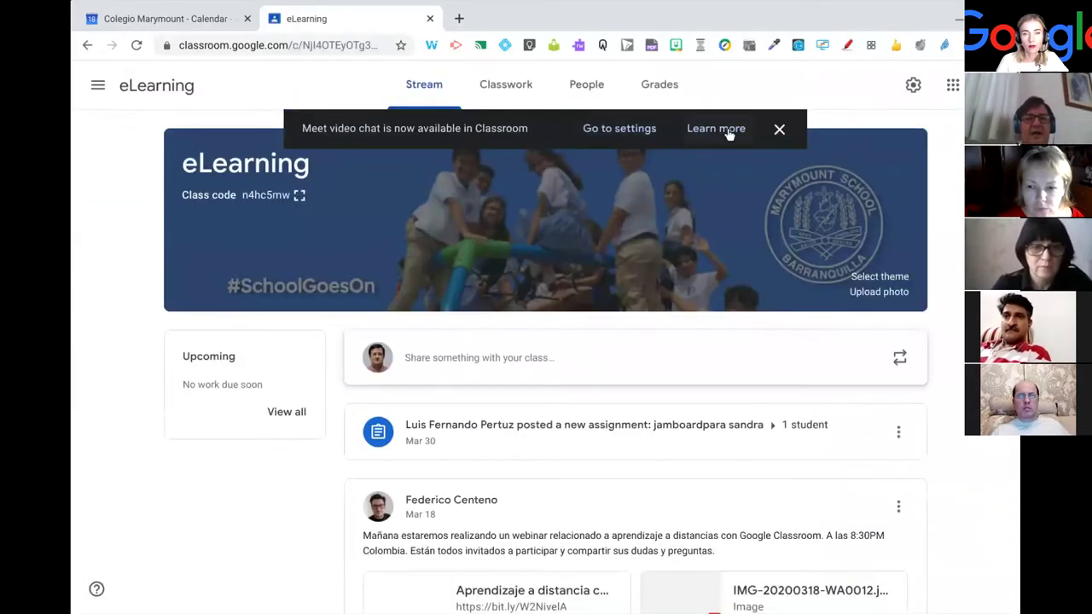
# Generate a Meet link for the eLearning class in its class settings and save the settings.
pyautogui.click(642, 137)
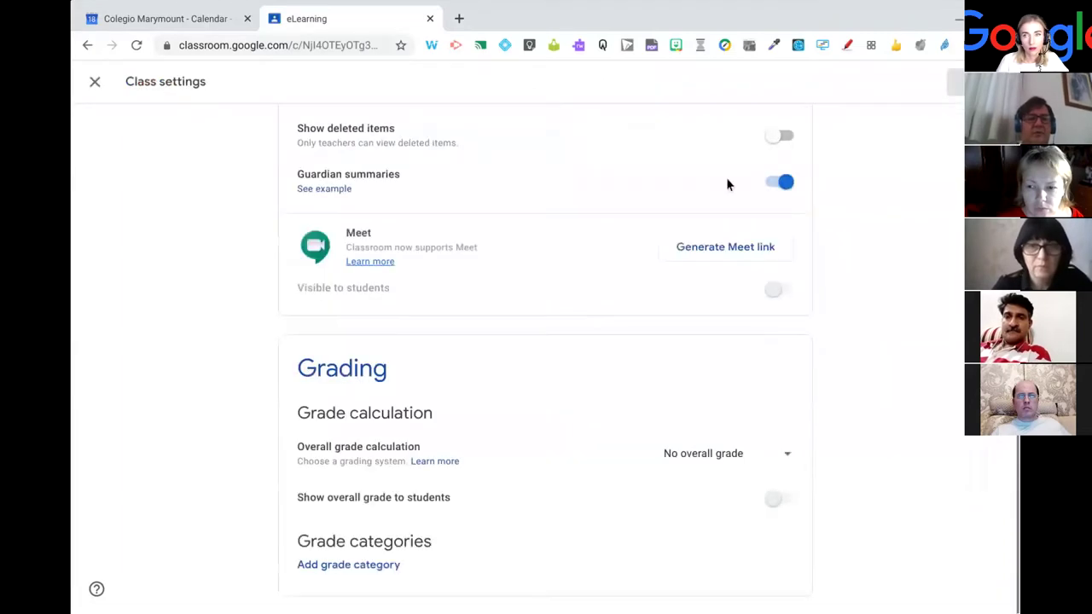
pyautogui.click(749, 251)
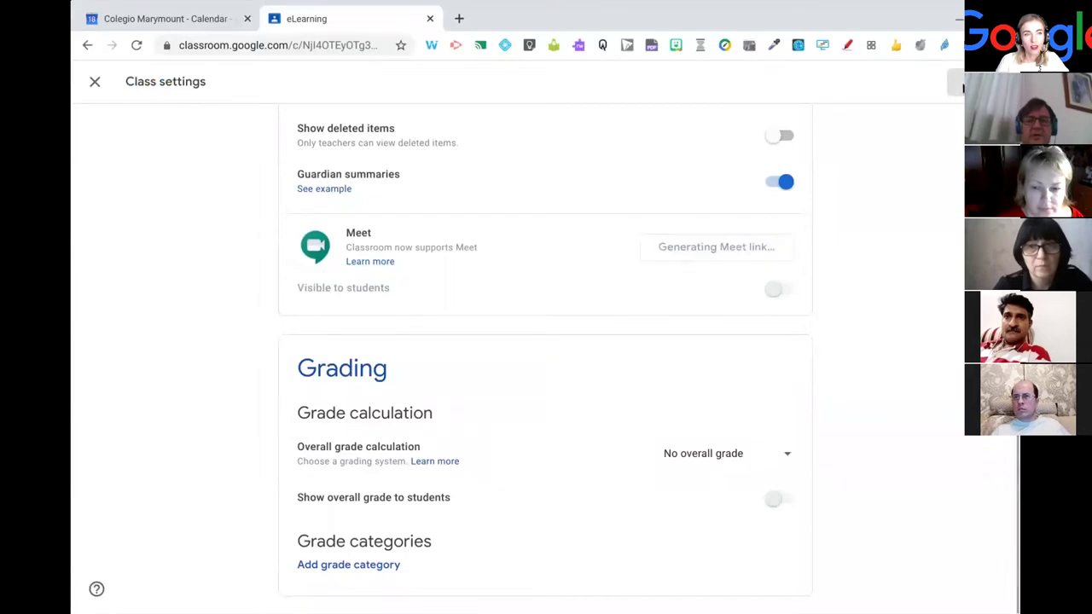
pyautogui.click(959, 84)
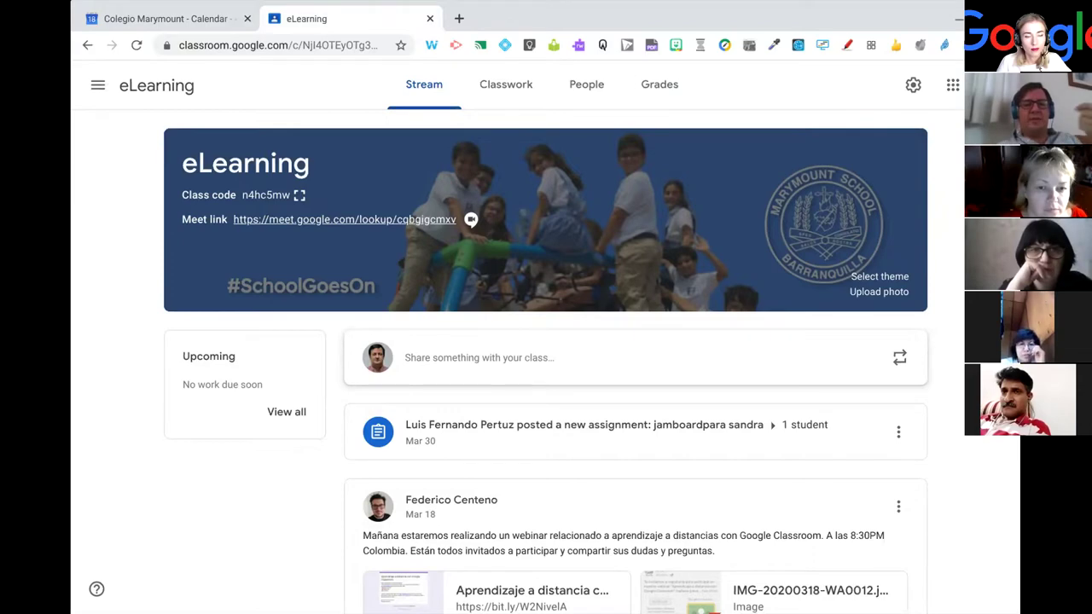
# Test the class's Meet link by opening its meeting page, and close that page without joining.
pyautogui.click(400, 229)
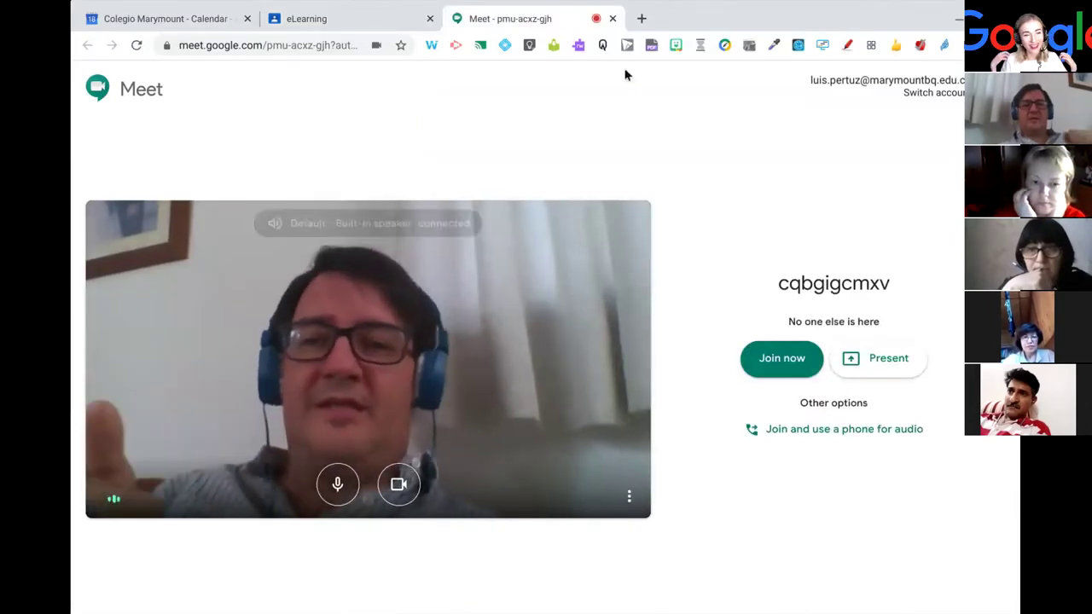
pyautogui.click(612, 19)
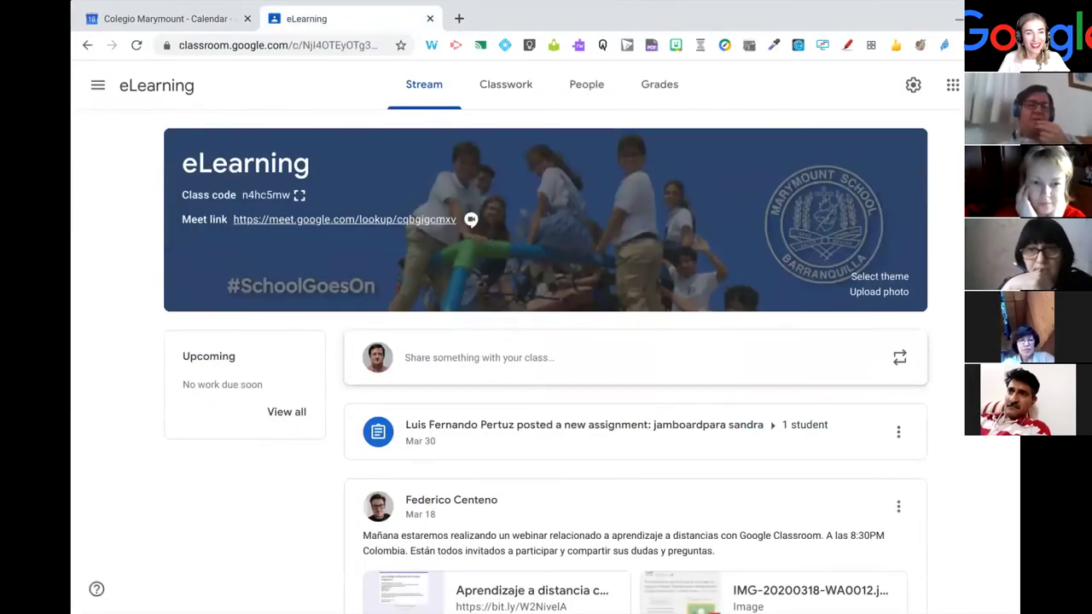
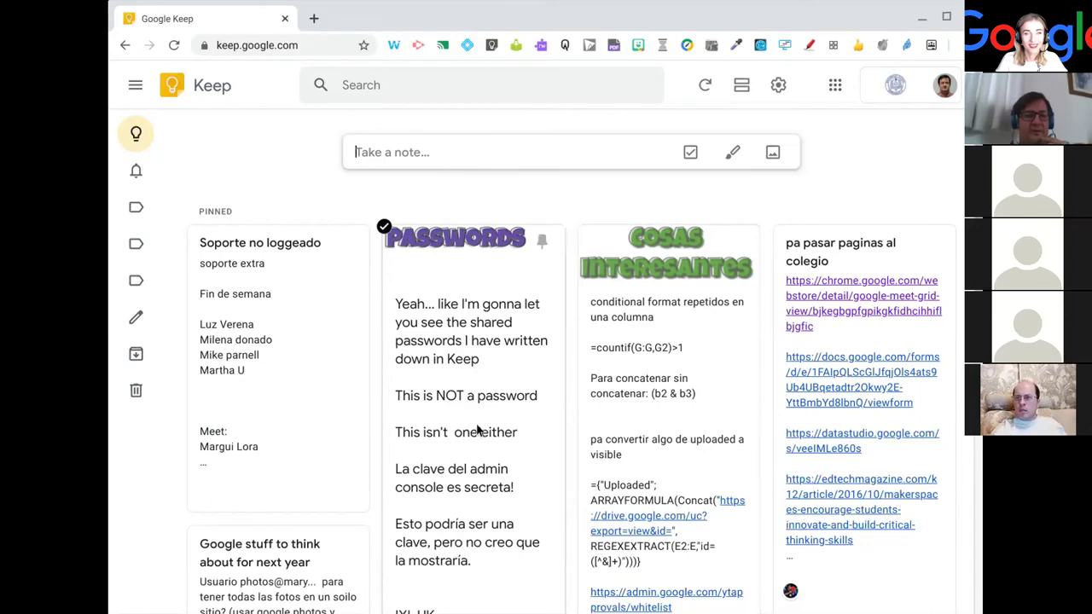
# In Google Keep, open the "Livre du professeur" photo note, compare the photo with its transcribed text, and close the note.
pyautogui.scroll(-2, 478, 430)
pyautogui.scroll(-6, 476, 423)
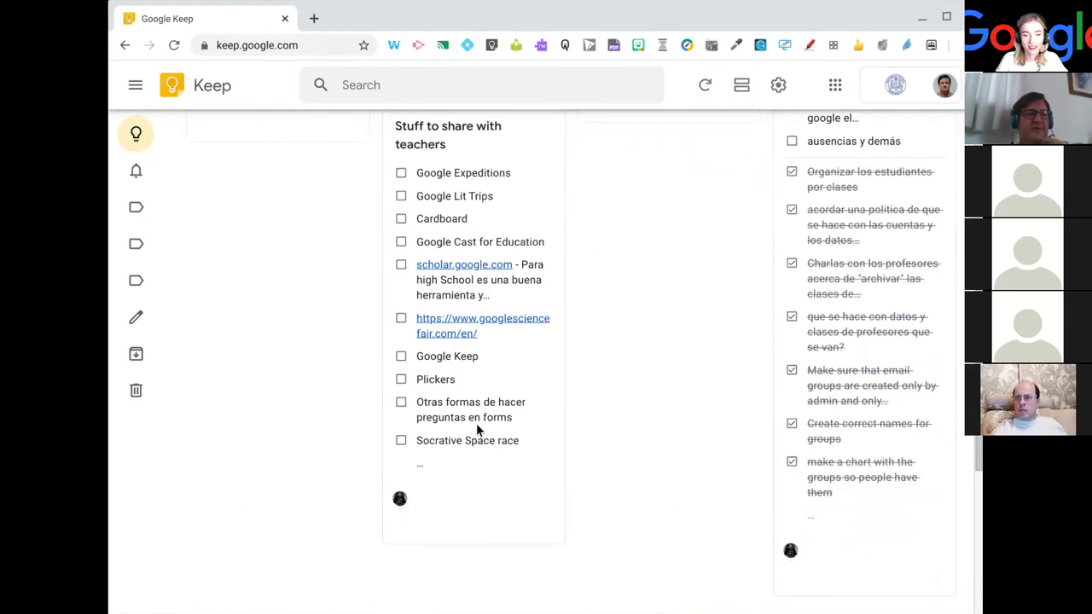
pyautogui.click(298, 274)
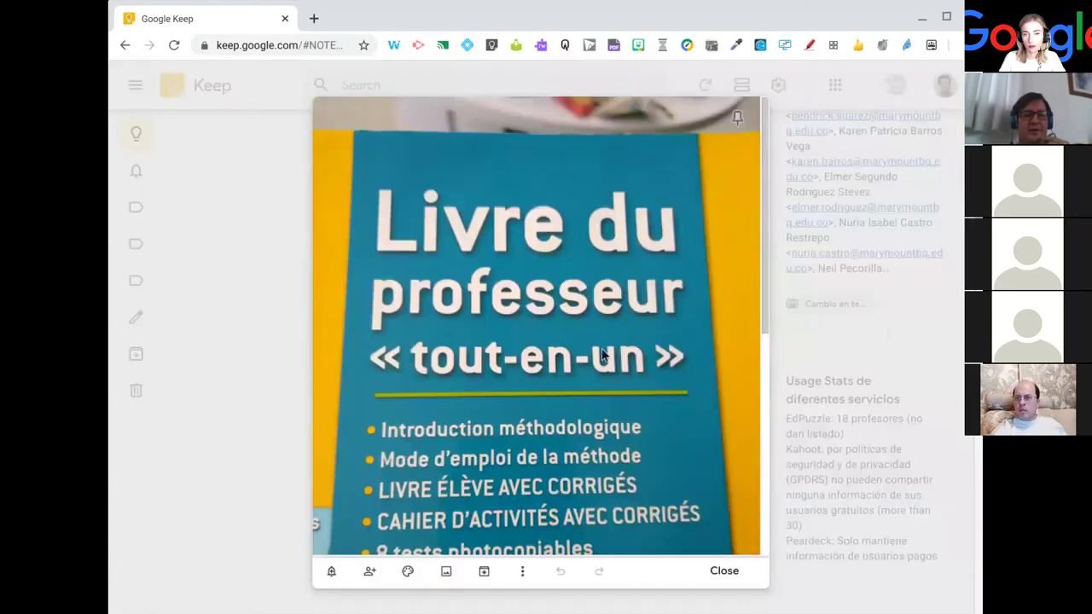
pyautogui.scroll(-3, 599, 363)
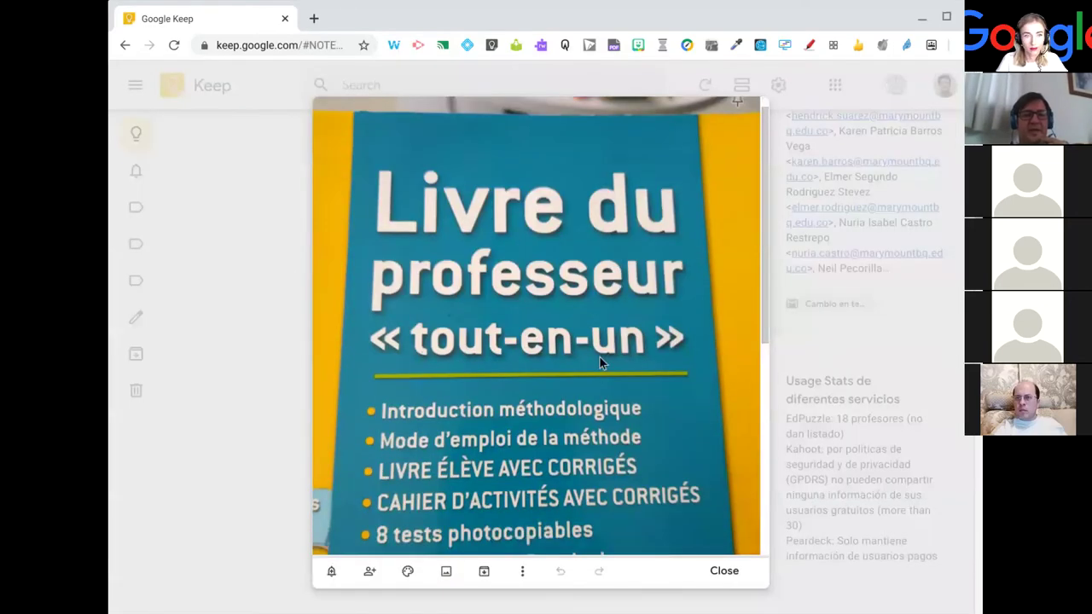
pyautogui.scroll(-2, 537, 342)
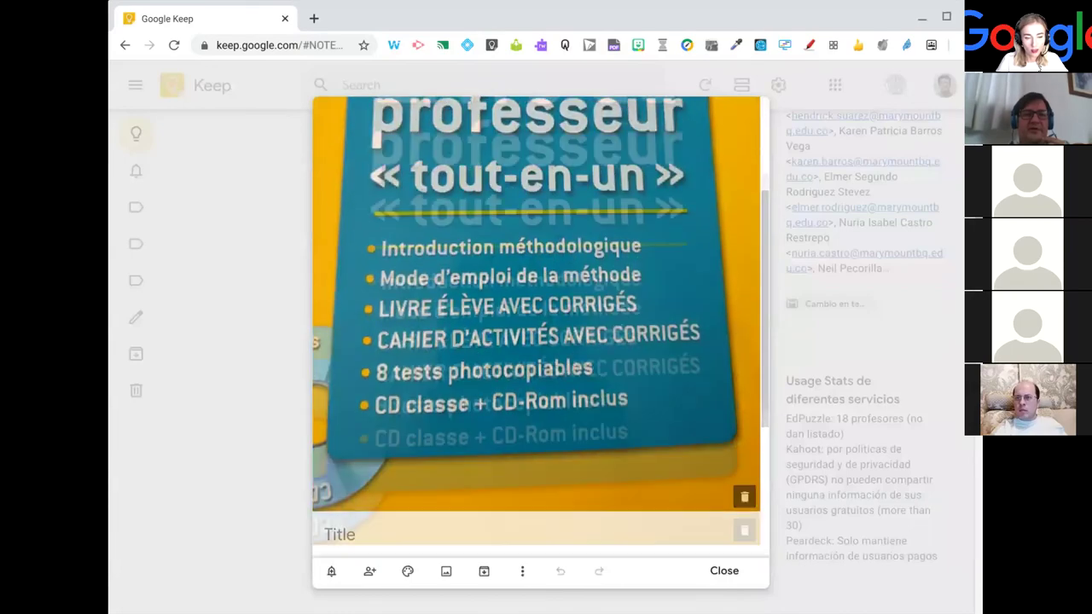
pyautogui.scroll(-2, 541, 342)
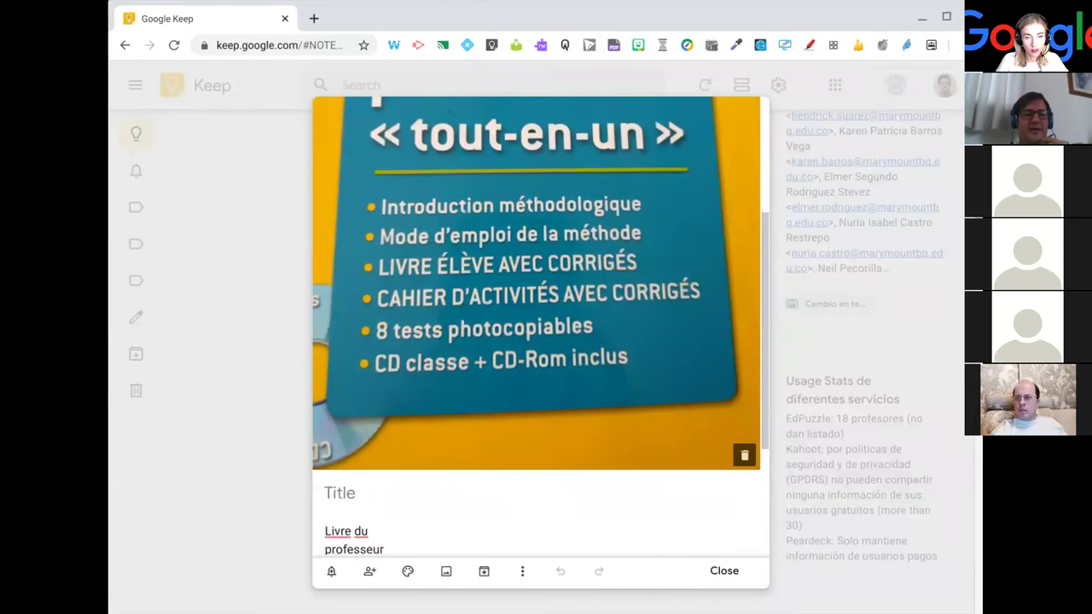
pyautogui.scroll(-4, 537, 341)
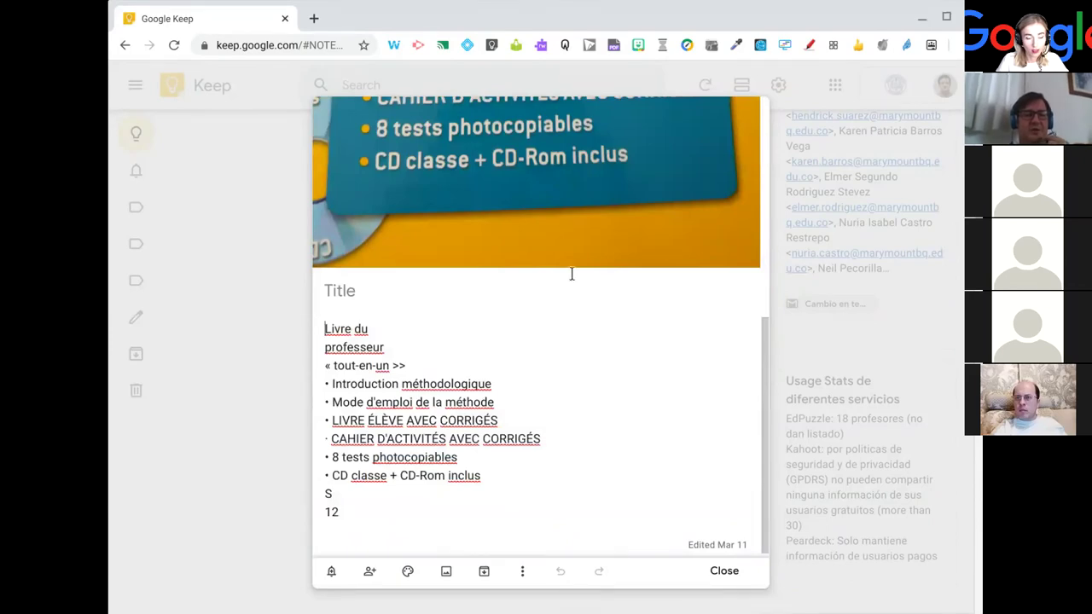
pyautogui.scroll(8, 572, 273)
pyautogui.scroll(-8, 572, 272)
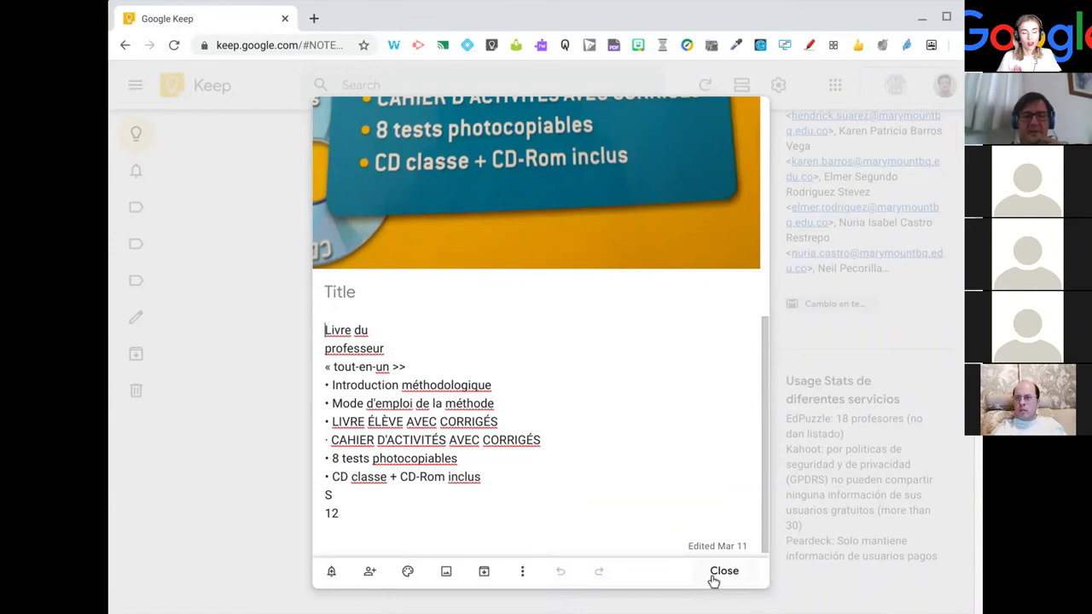
pyautogui.scroll(-1, 611, 339)
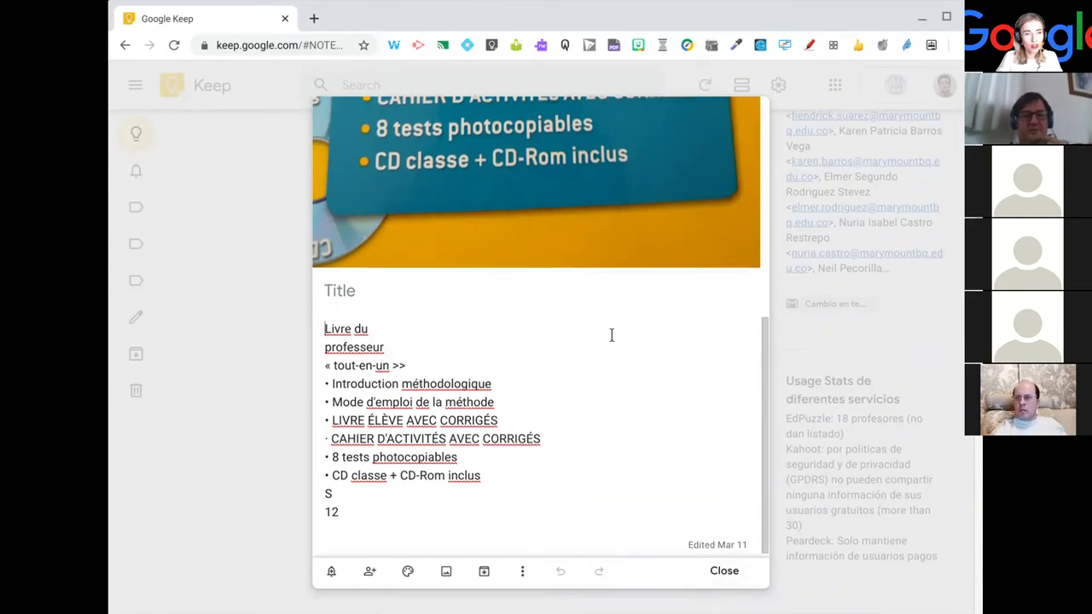
pyautogui.scroll(2, 611, 335)
pyautogui.scroll(3, 611, 335)
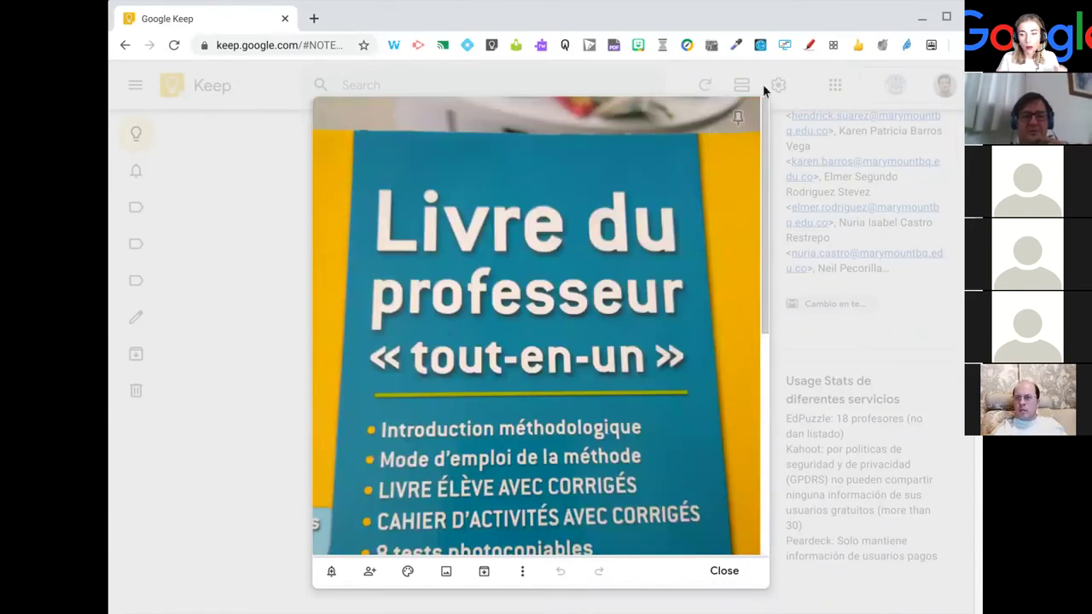
pyautogui.click(724, 581)
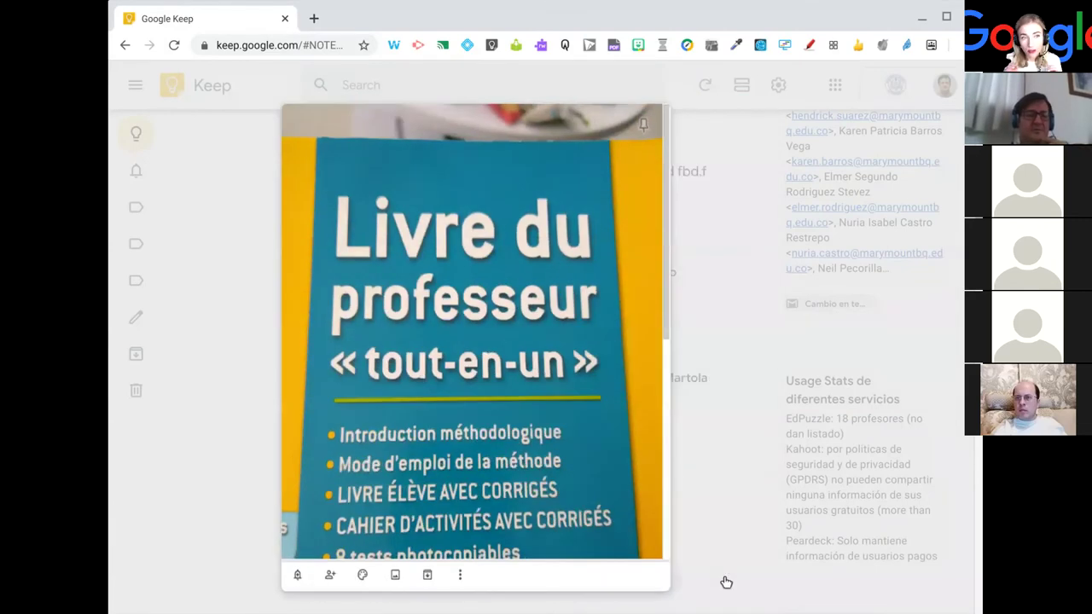
pyautogui.click(725, 582)
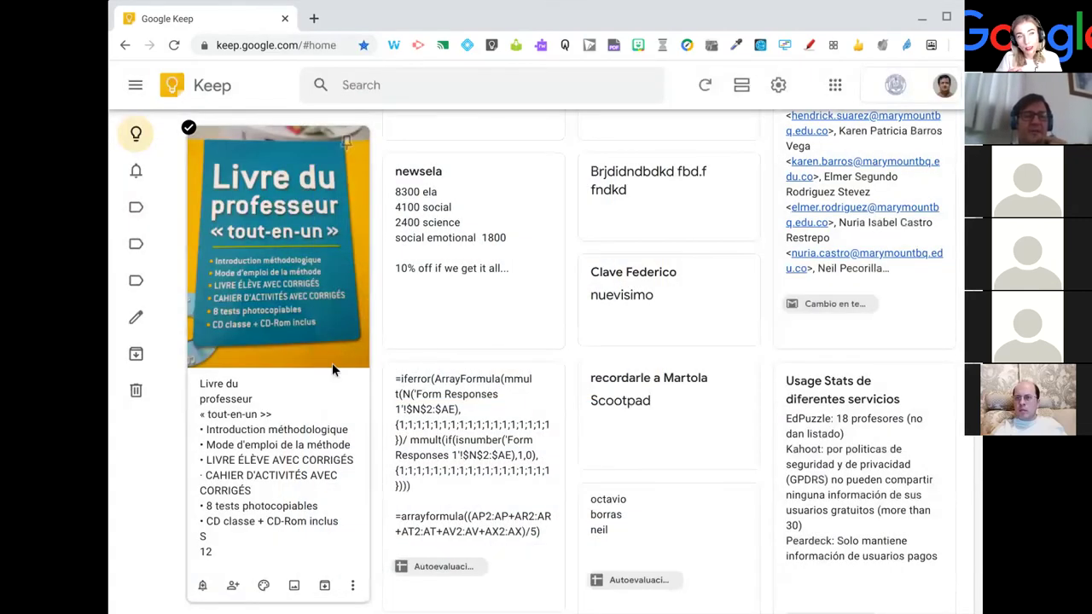
# Look through the unpinned and pinned Keep notes, back to the start of the note list.
pyautogui.scroll(2, 332, 362)
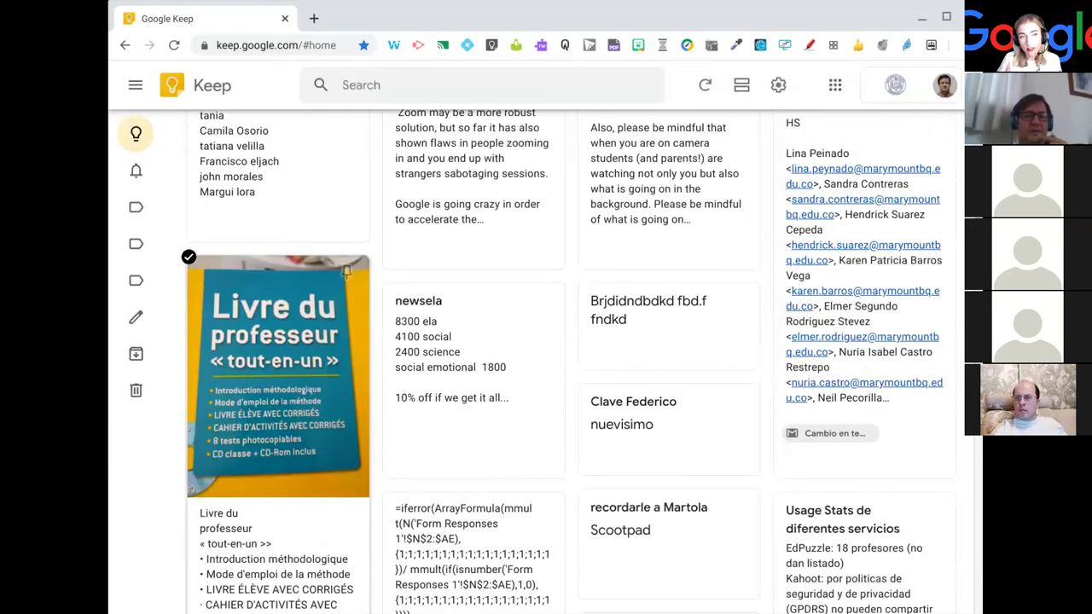
pyautogui.scroll(5, 429, 401)
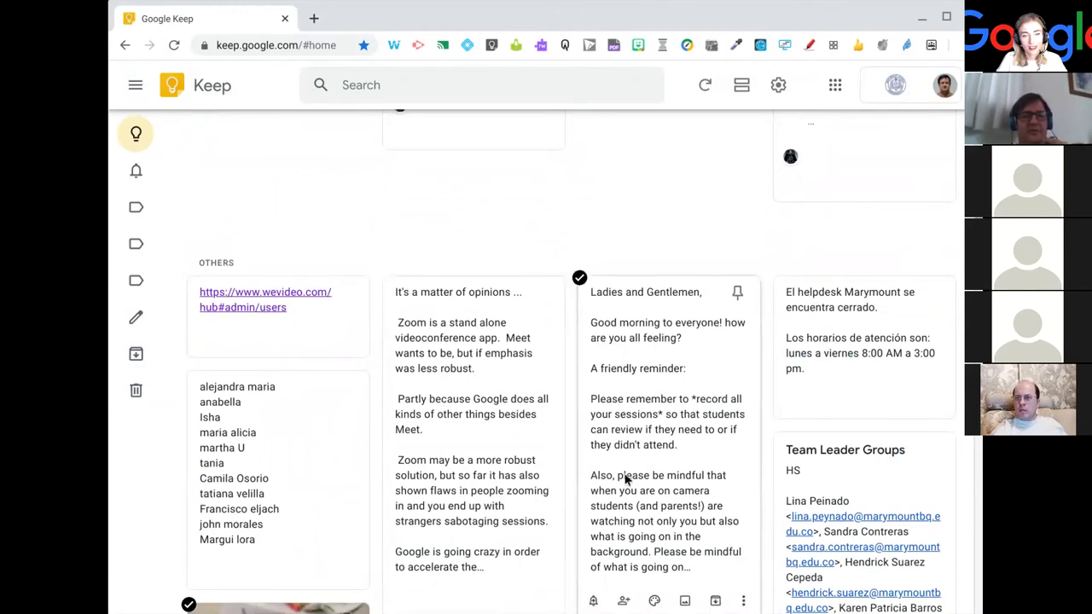
pyautogui.scroll(2, 695, 418)
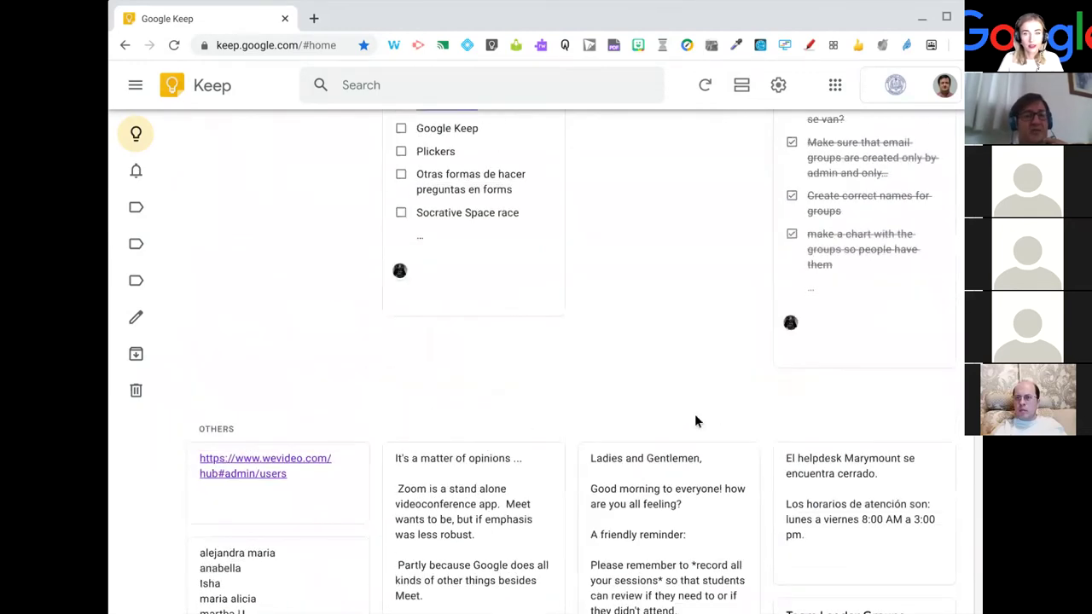
pyautogui.scroll(2, 694, 421)
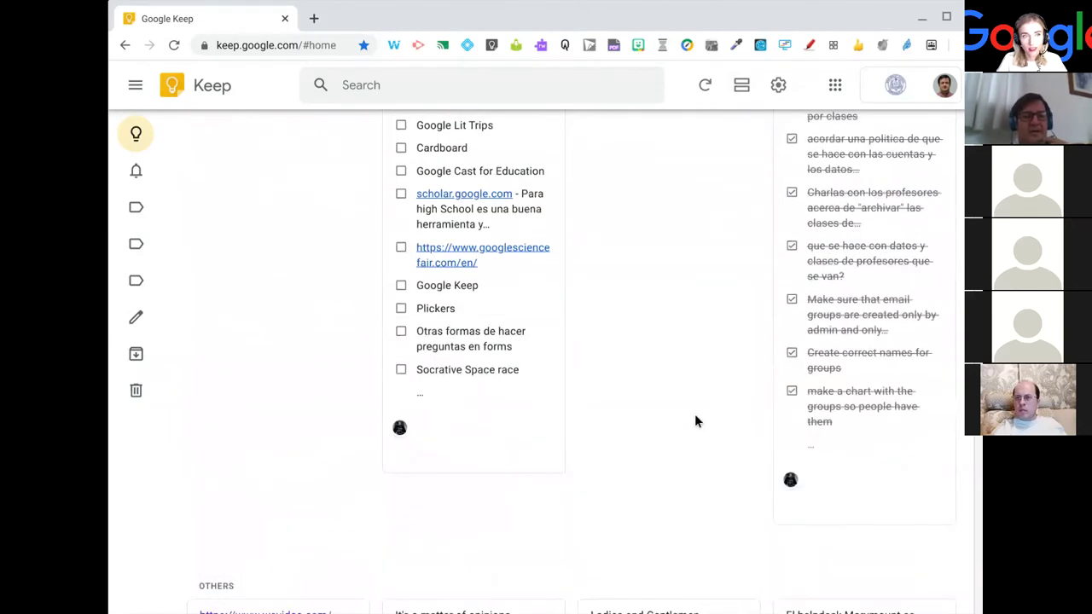
pyautogui.scroll(5, 695, 418)
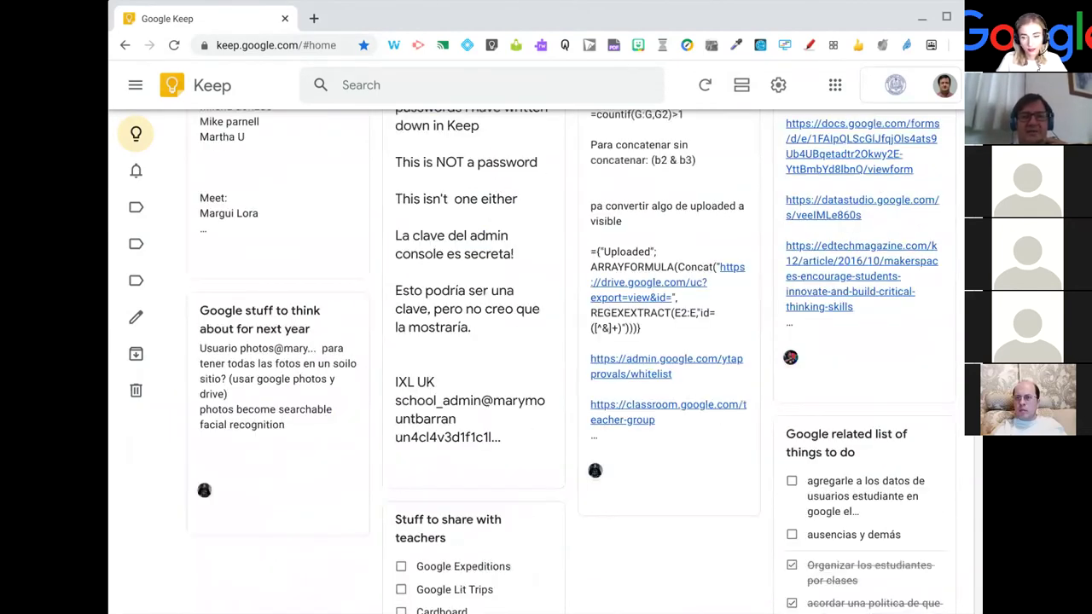
pyautogui.scroll(1, 695, 418)
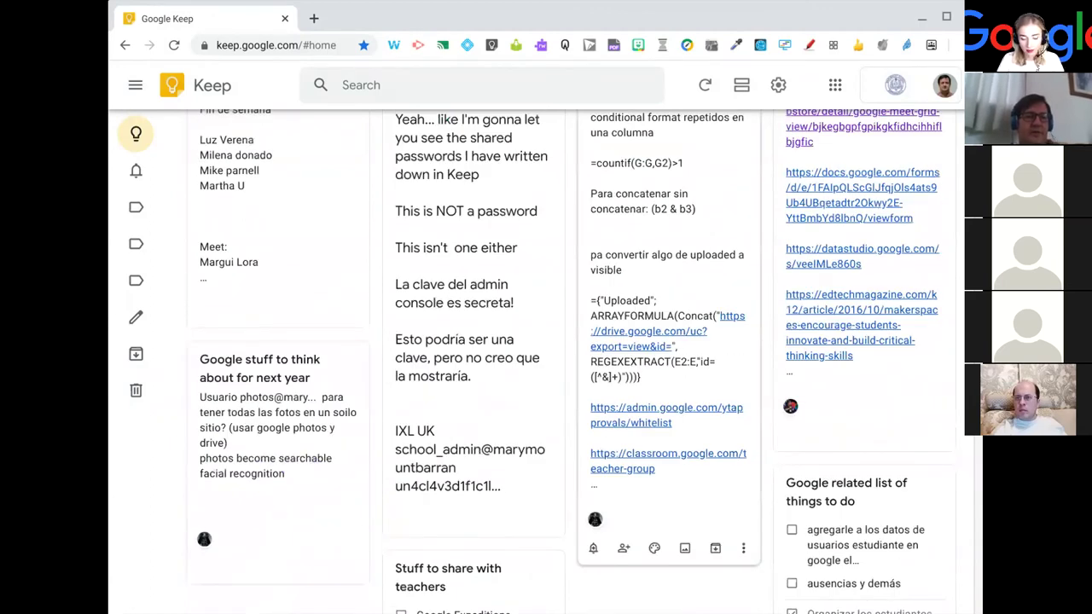
pyautogui.scroll(2, 669, 418)
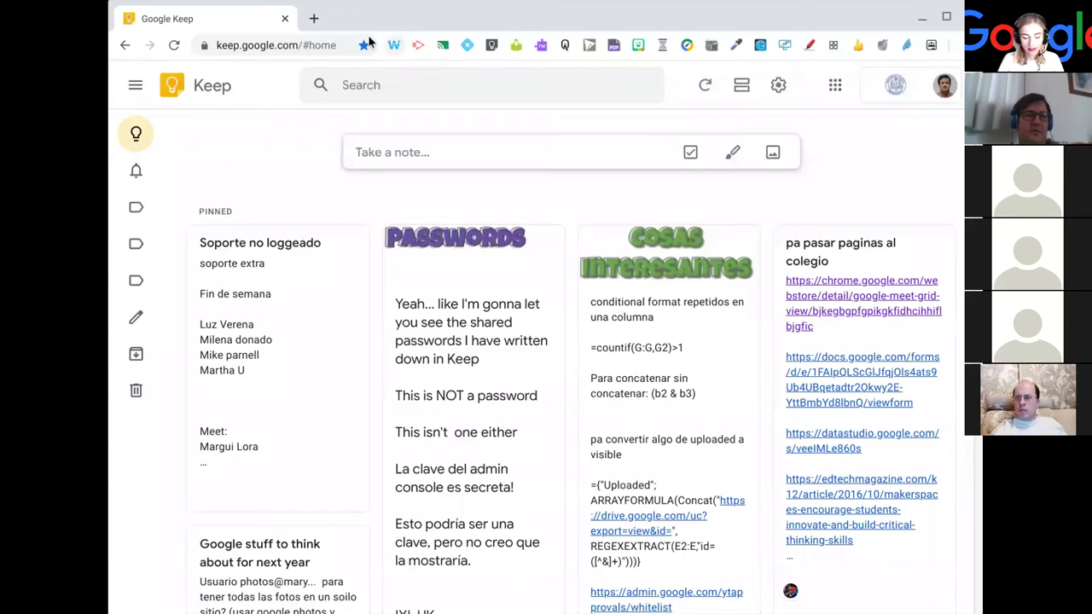
# Create a blank Google Docs document in a new browser tab using docs.new.
pyautogui.click(323, 17)
pyautogui.write('docs.new')
pyautogui.press('Return')
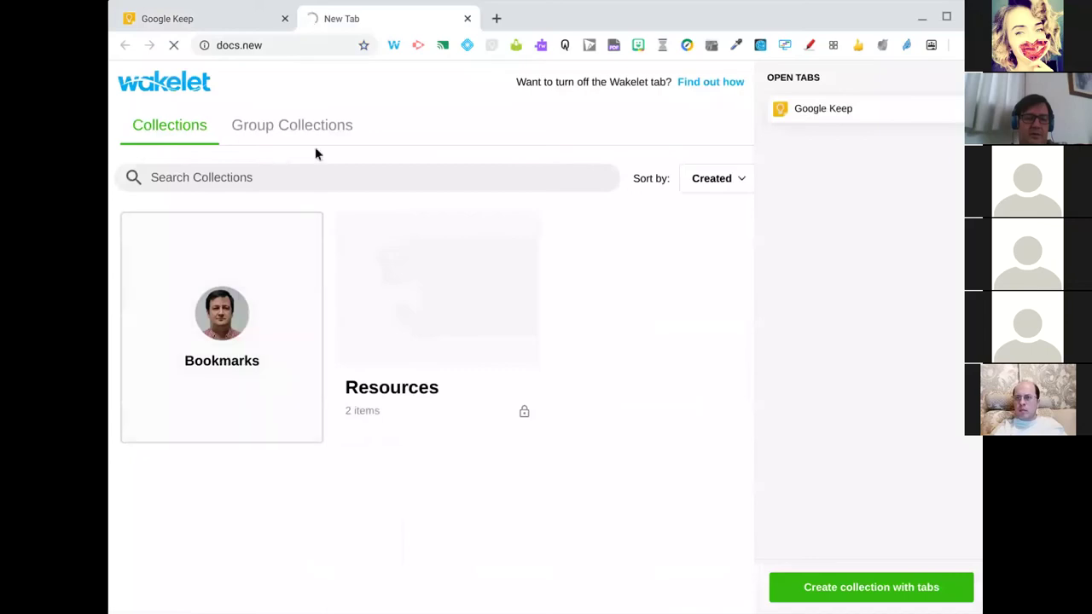
# Search the web for "espuma y nada mas" and open the story's page on literatura.us.
pyautogui.click(333, 45)
pyautogui.write('espuma')
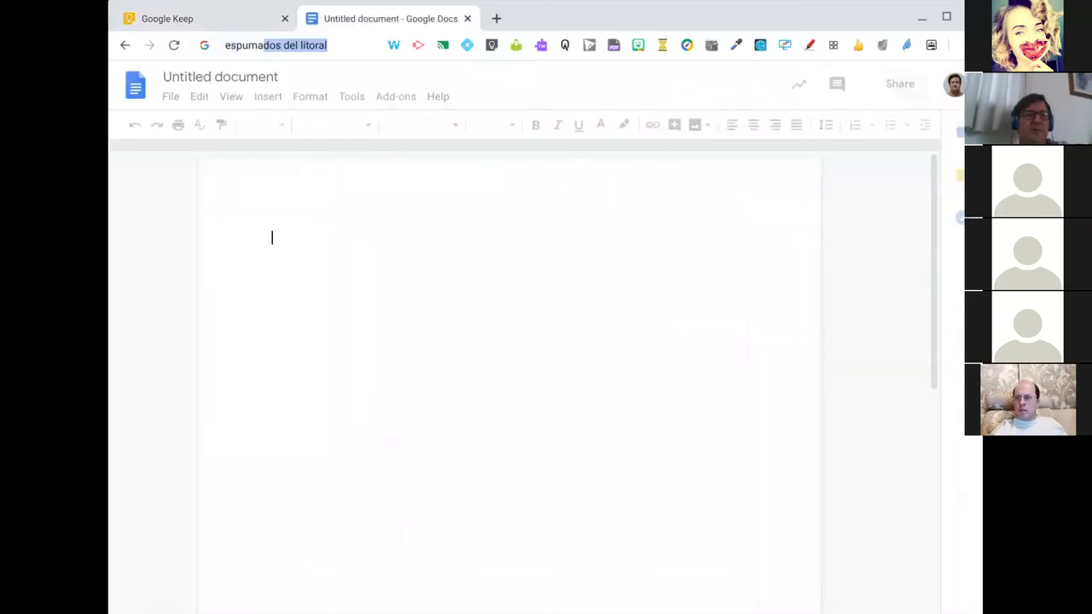
pyautogui.press('Return')
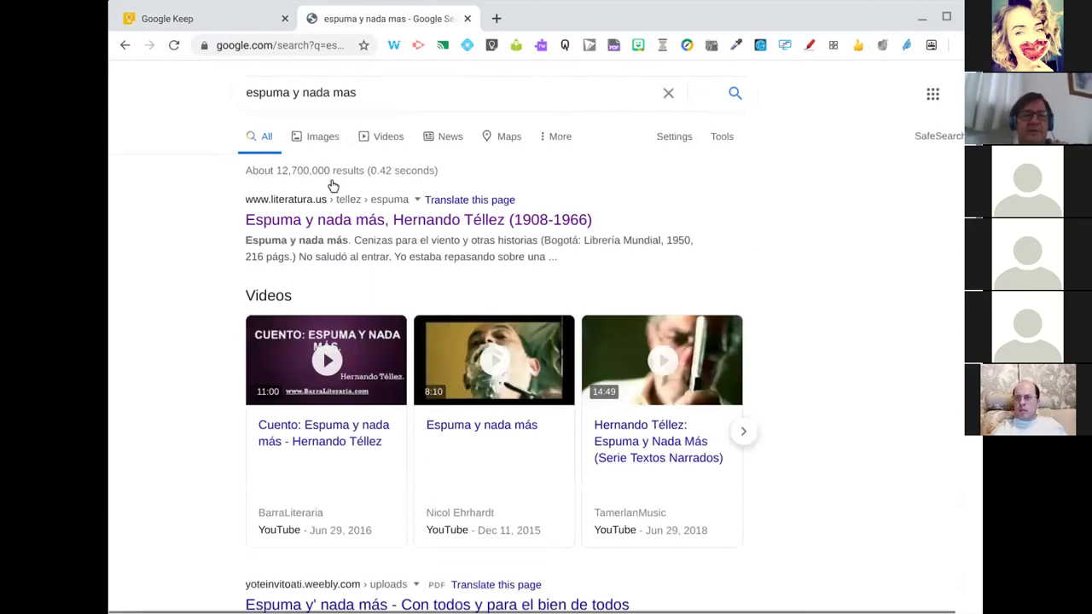
pyautogui.click(337, 219)
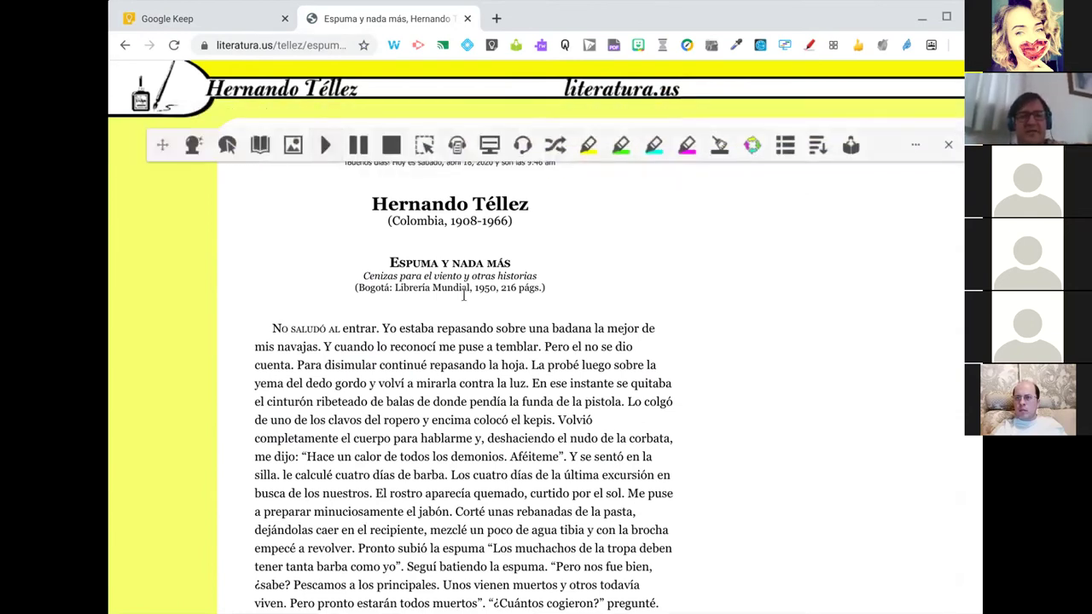
# Have the beginning of the story read aloud, and stop the reading.
pyautogui.click(326, 146)
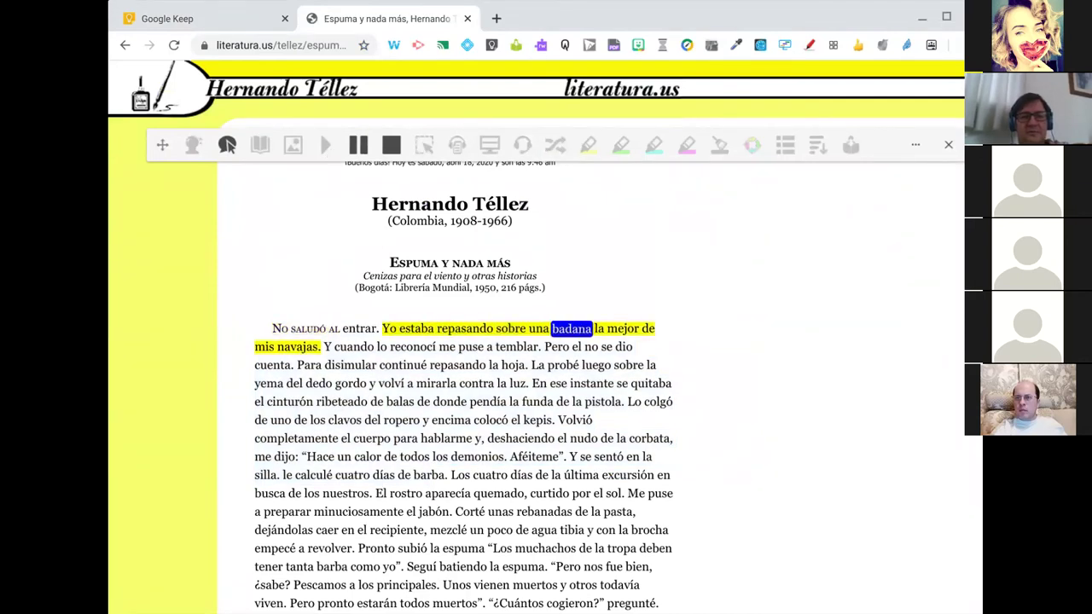
pyautogui.click(386, 150)
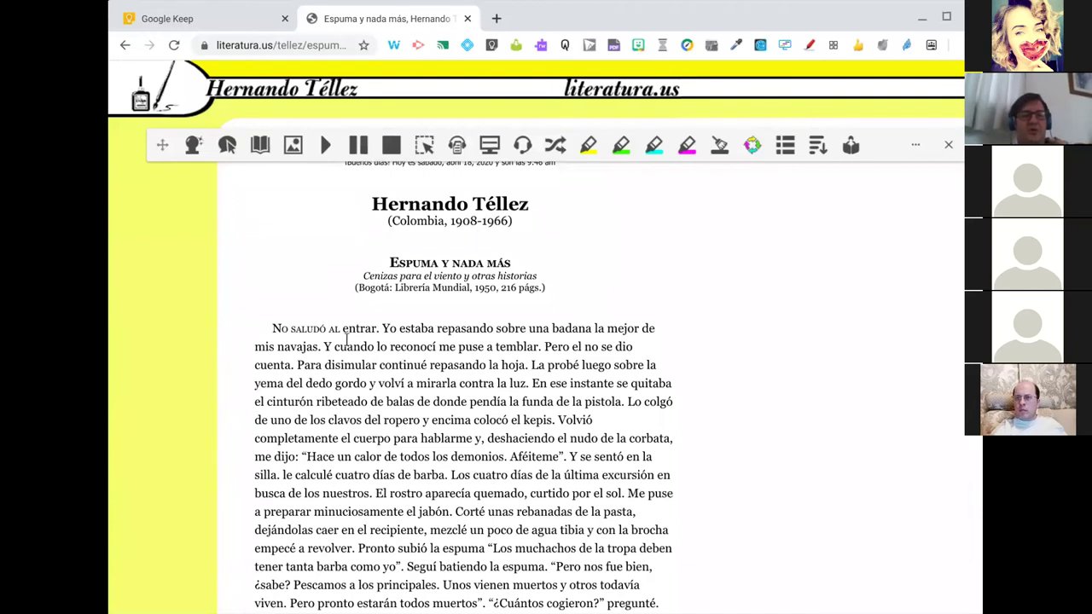
# Highlight the words "saludó", "disimular" and "calculé" in yellow in the story's first paragraph.
pyautogui.moveTo(289, 327); pyautogui.dragTo(307, 330)
pyautogui.click(587, 146)
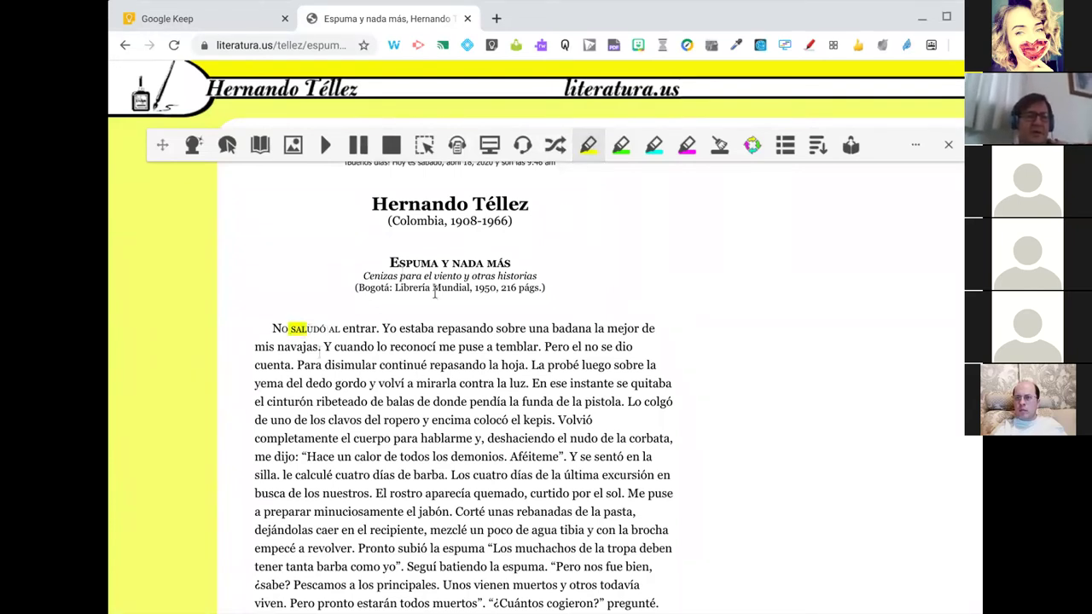
pyautogui.moveTo(290, 330); pyautogui.dragTo(326, 333)
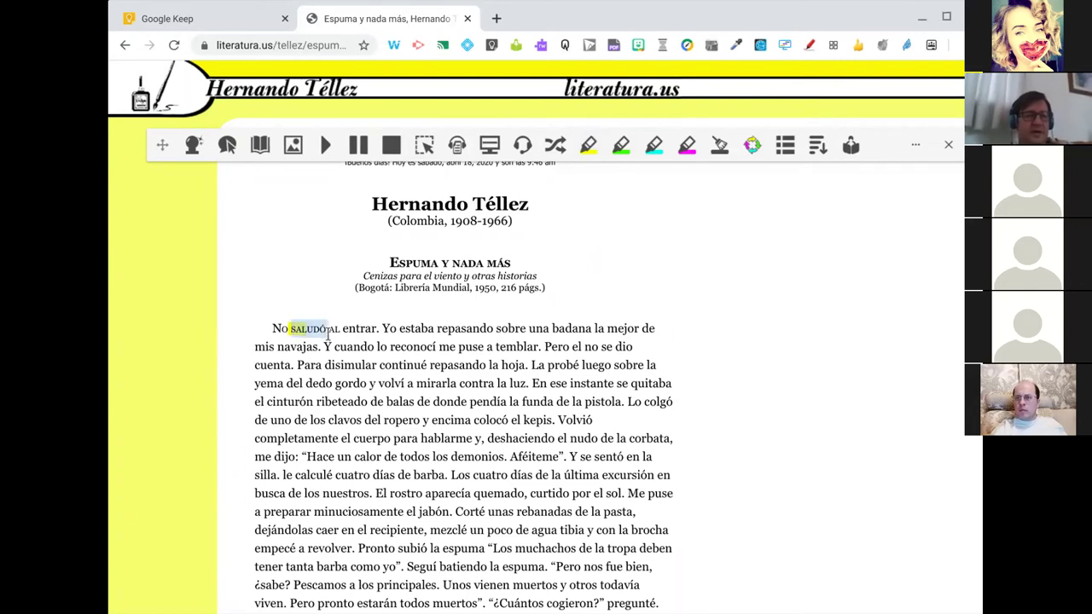
pyautogui.click(579, 156)
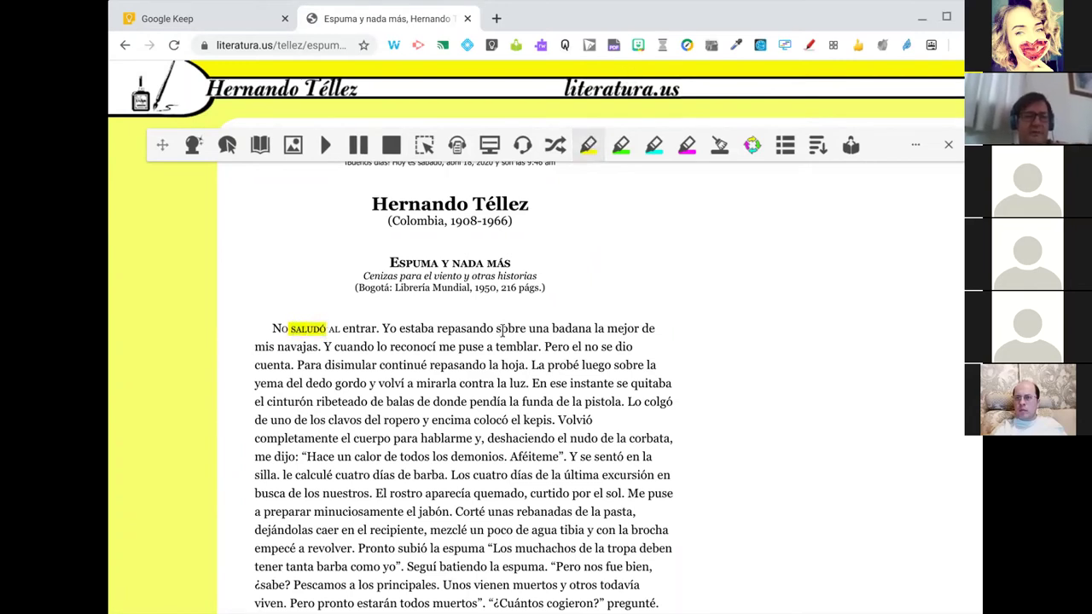
pyautogui.moveTo(325, 365); pyautogui.dragTo(378, 365)
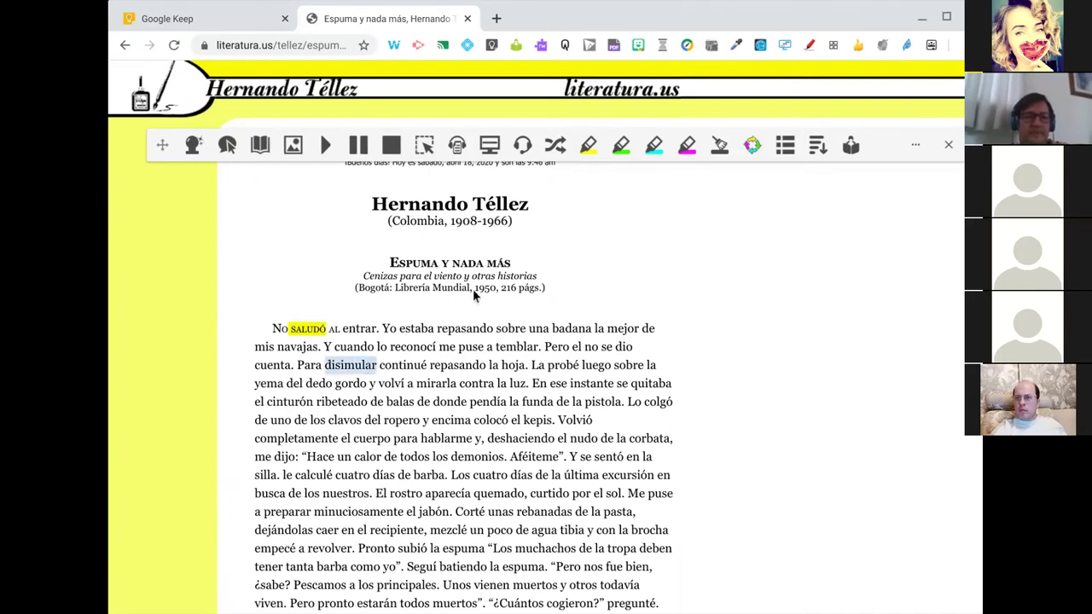
pyautogui.click(588, 146)
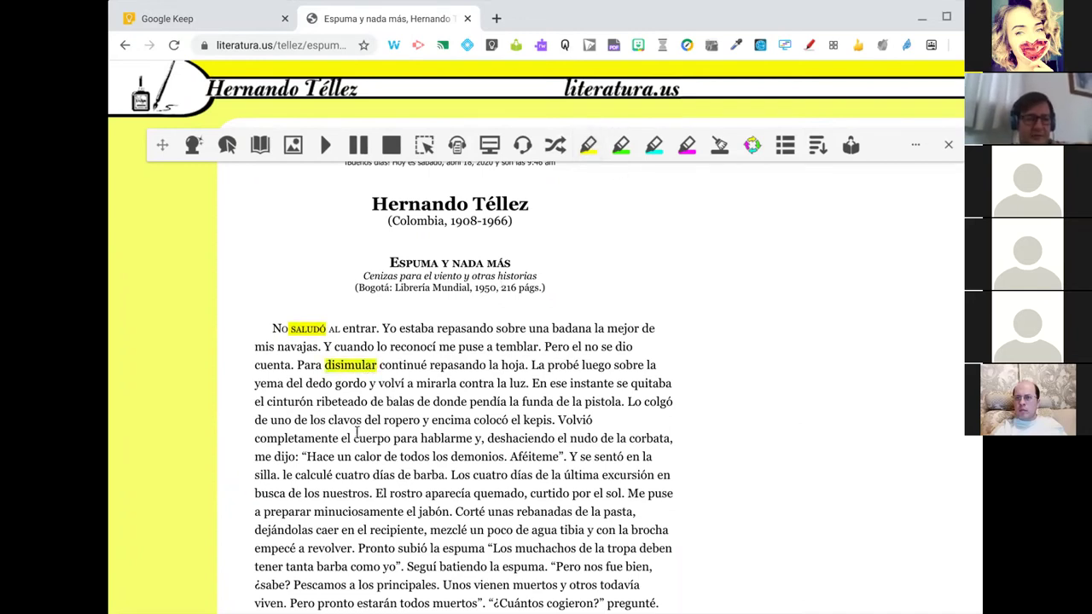
pyautogui.moveTo(295, 476); pyautogui.dragTo(334, 476)
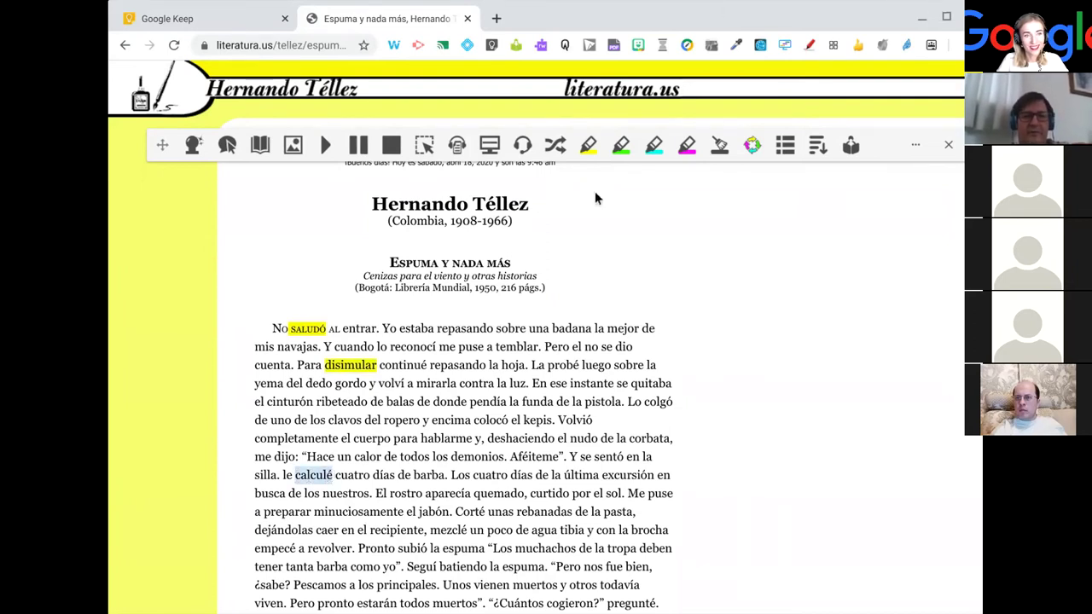
pyautogui.click(588, 147)
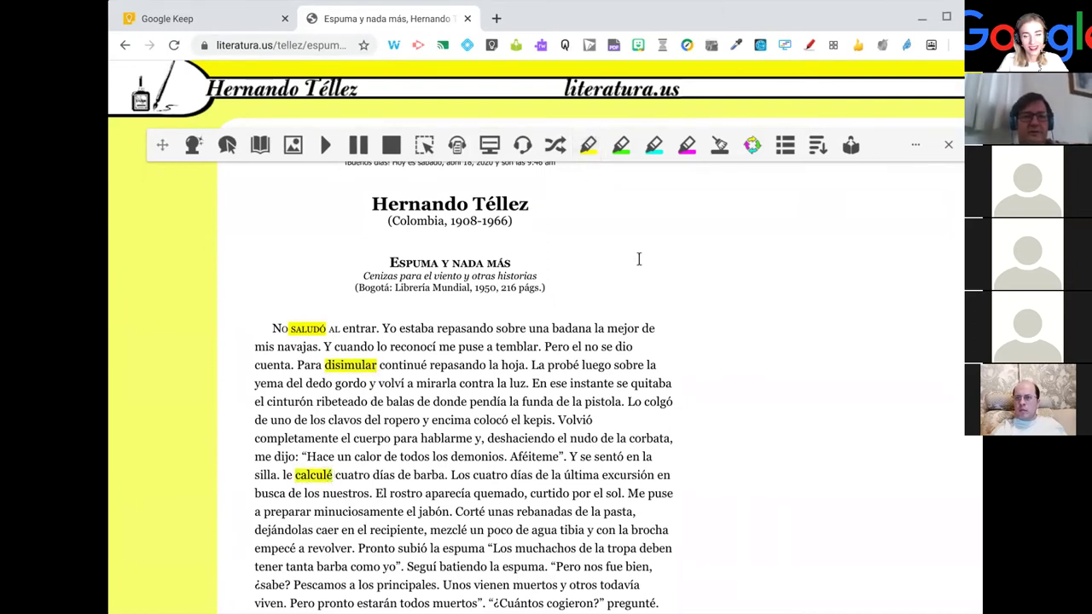
pyautogui.click(915, 147)
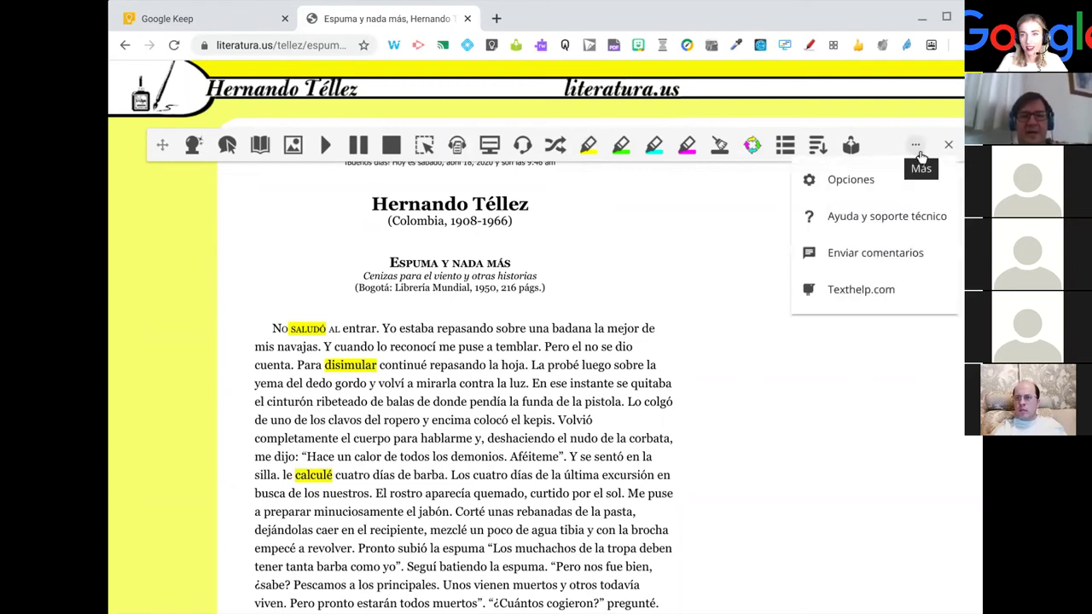
pyautogui.click(915, 147)
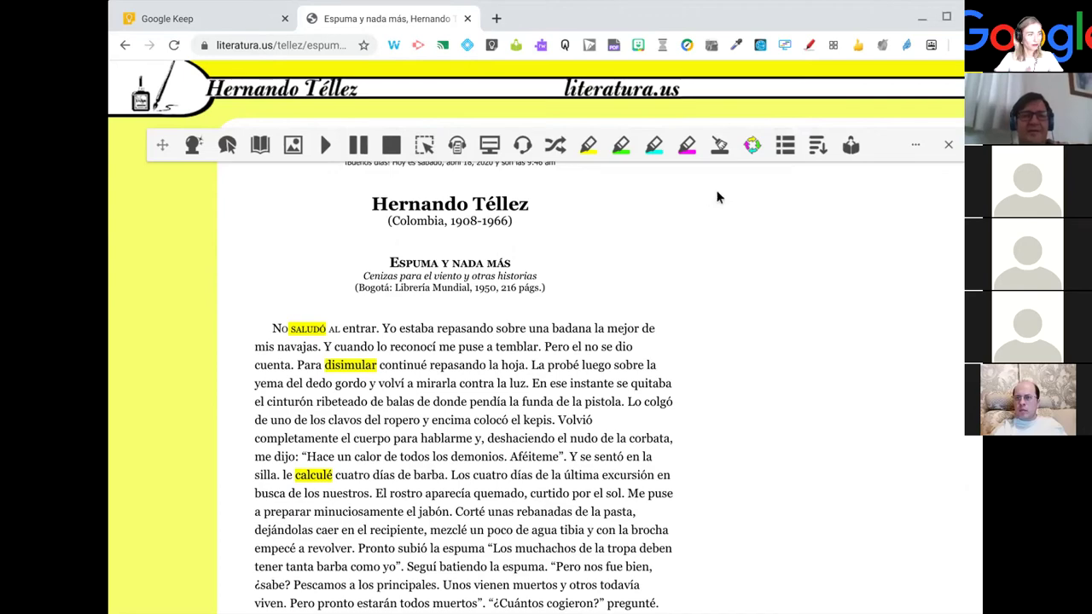
pyautogui.click(757, 151)
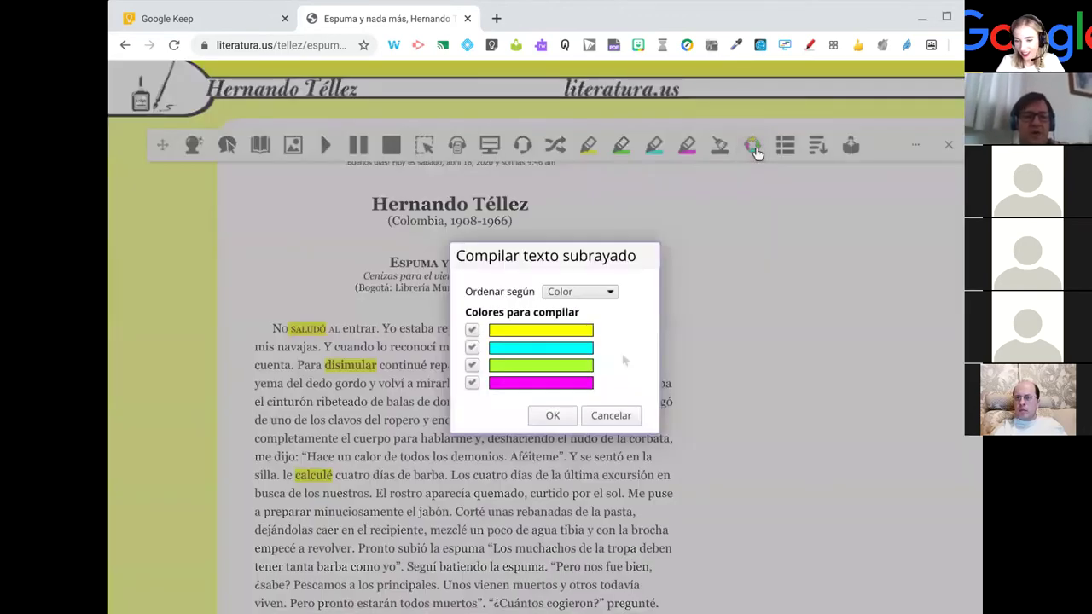
pyautogui.click(601, 418)
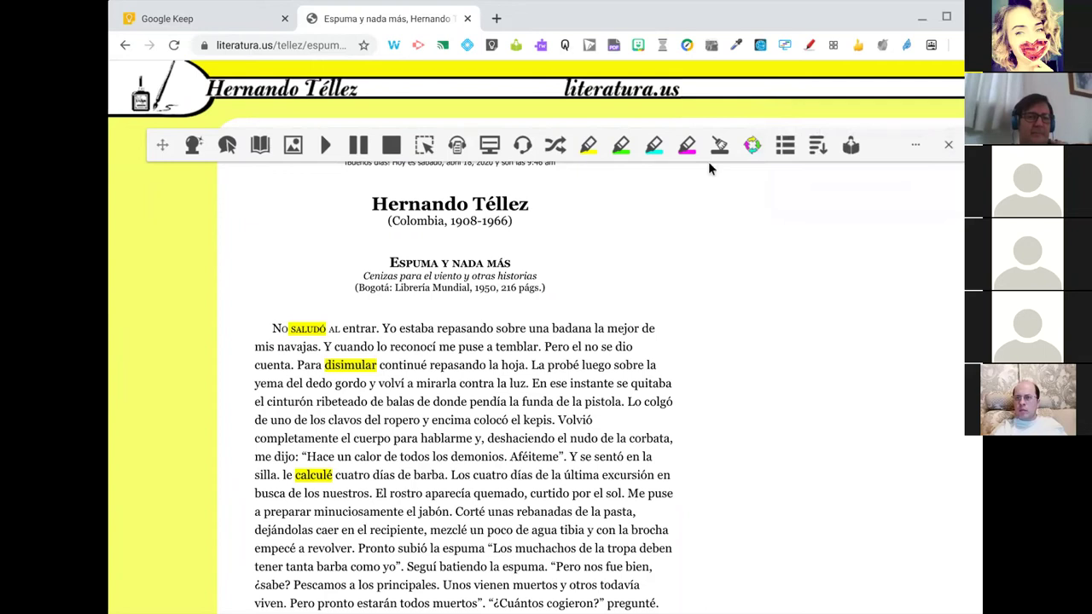
# Generate a vocabulary list document from the highlighted words, look over its definitions and images, and close it.
pyautogui.click(753, 152)
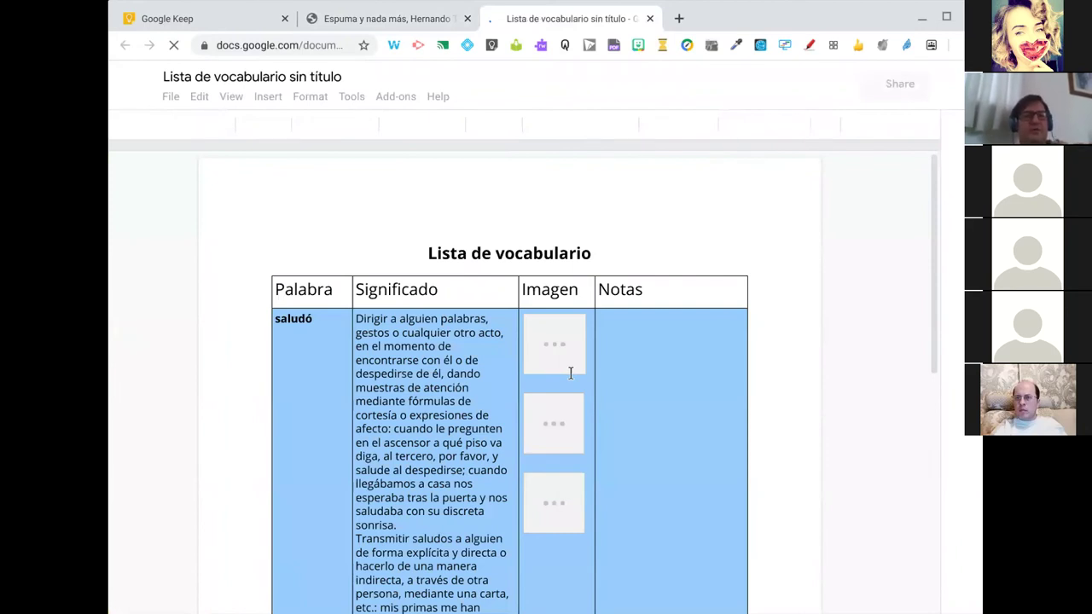
pyautogui.scroll(-2, 567, 384)
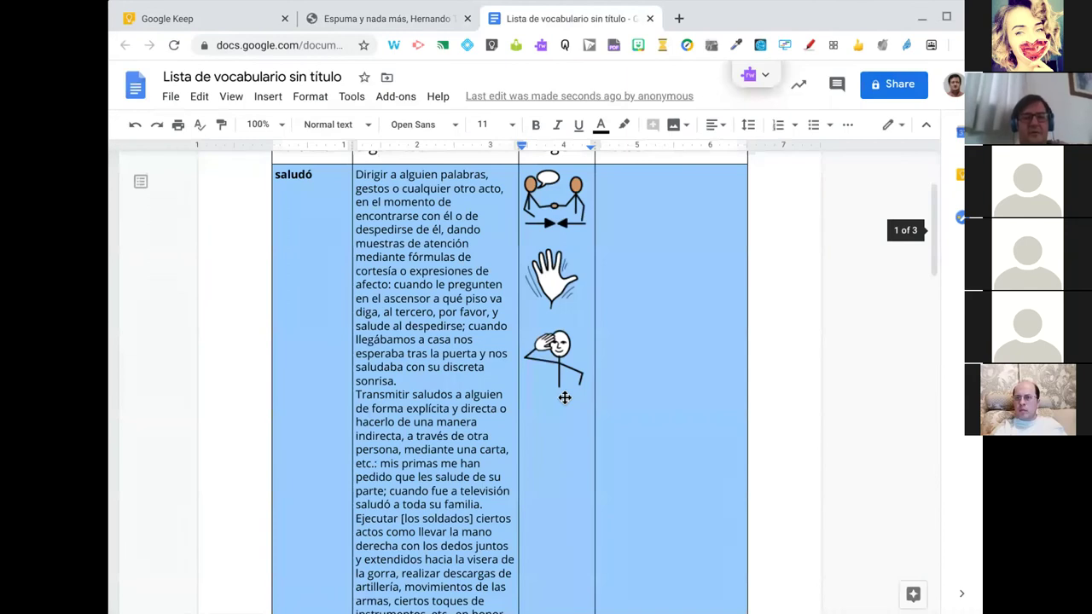
pyautogui.scroll(2, 565, 397)
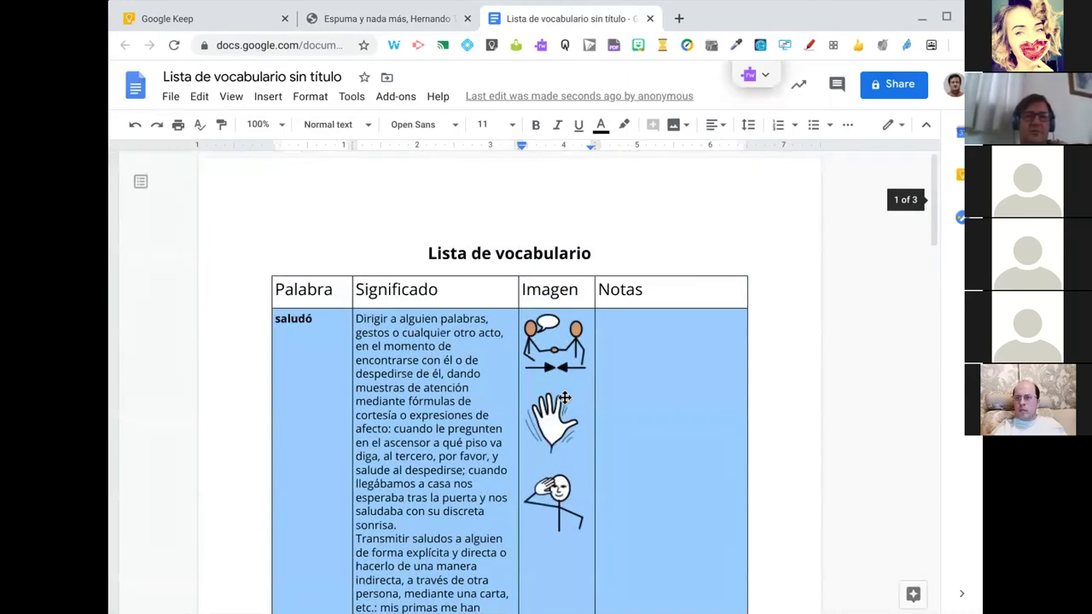
pyautogui.click(650, 19)
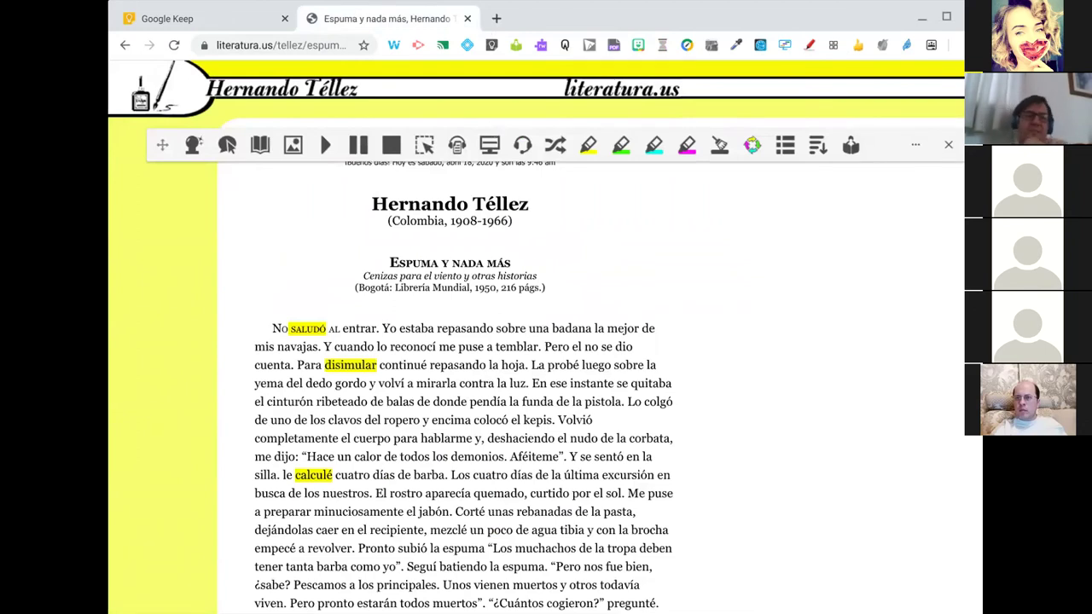
# View the Read&Write for Google Chrome page in the Chrome Web Store, and return to the story with the reading tools shown.
pyautogui.click(541, 48)
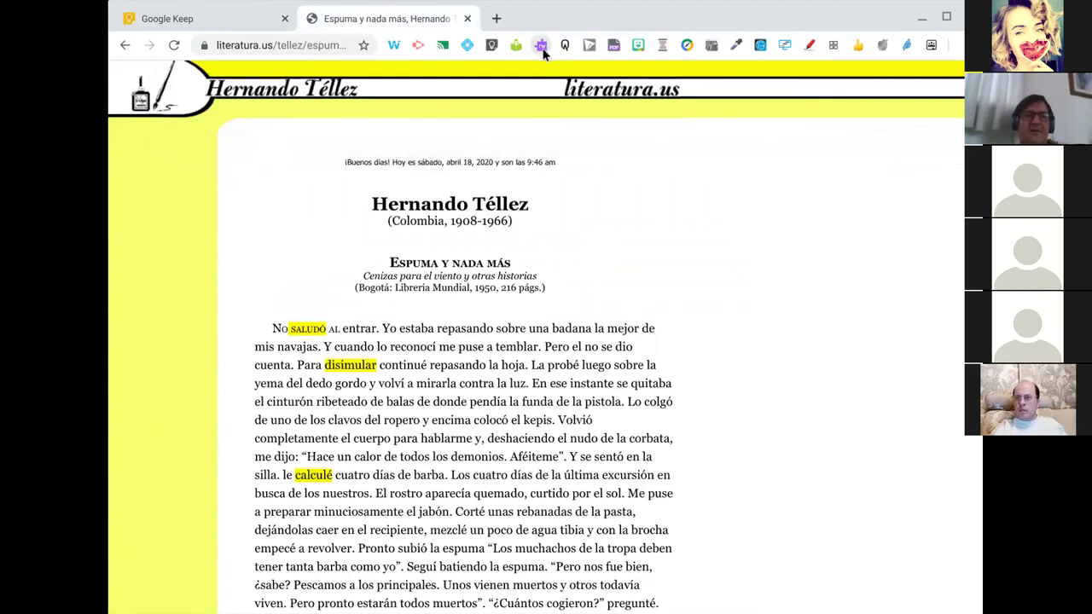
pyautogui.click(542, 48)
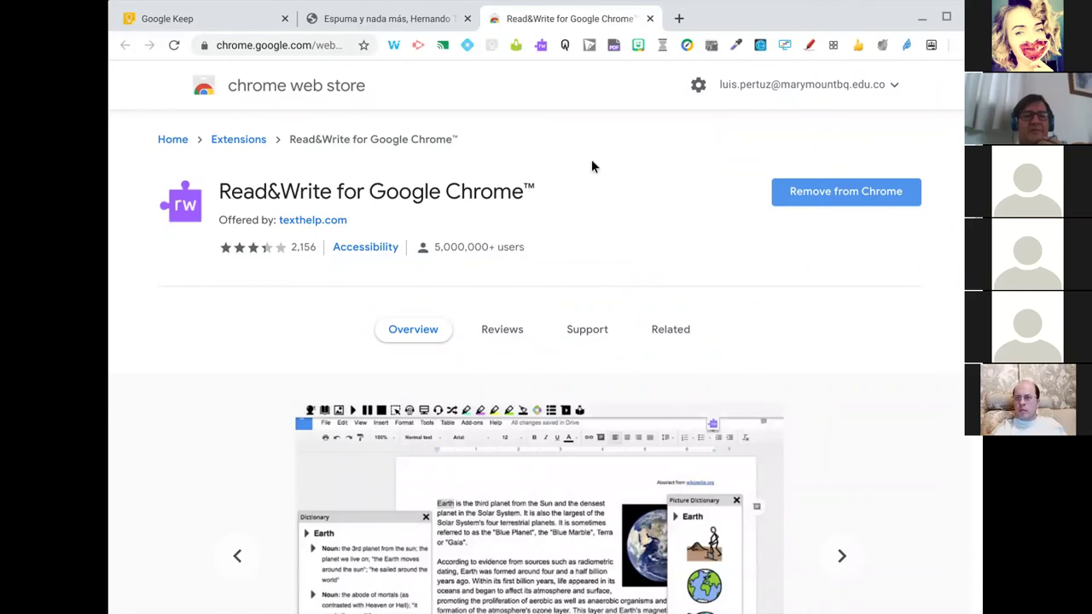
pyautogui.click(651, 19)
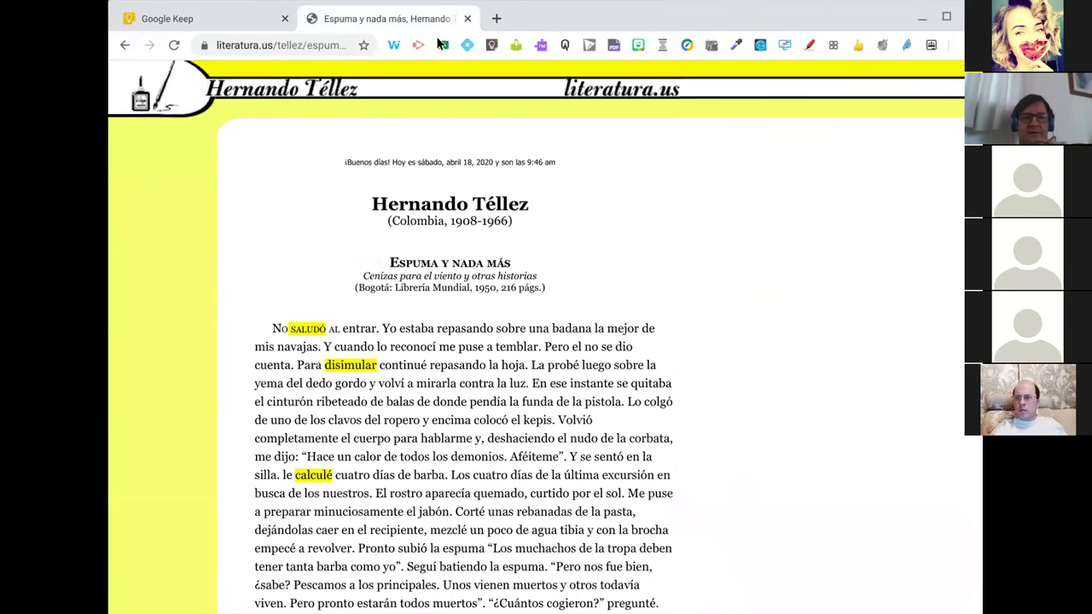
pyautogui.click(441, 43)
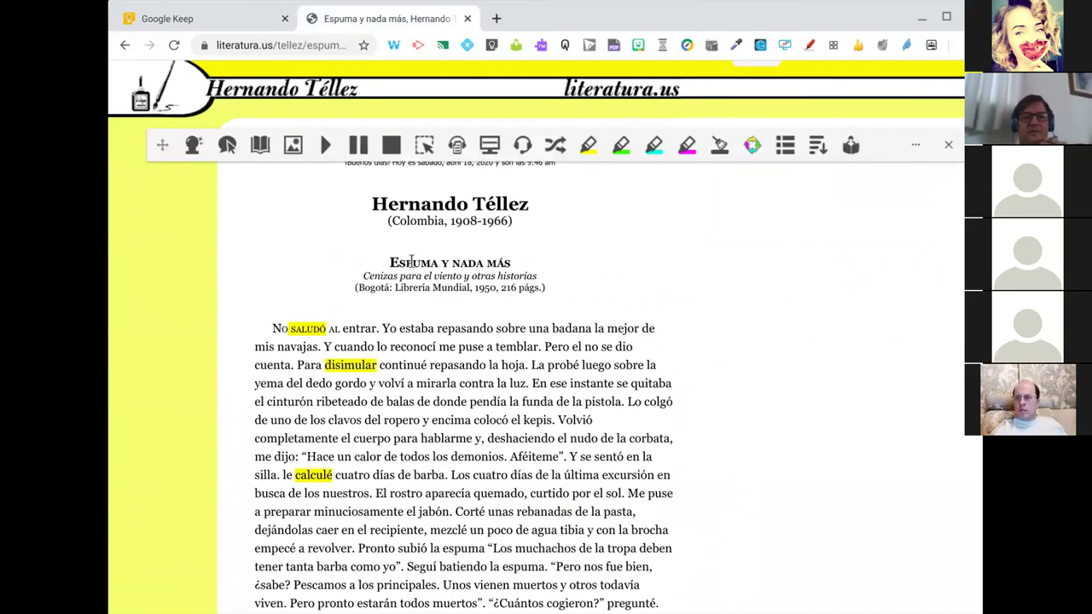
# Set the read-aloud speed to 51 and the voice to Colombian Spanish Soledad.
pyautogui.click(917, 148)
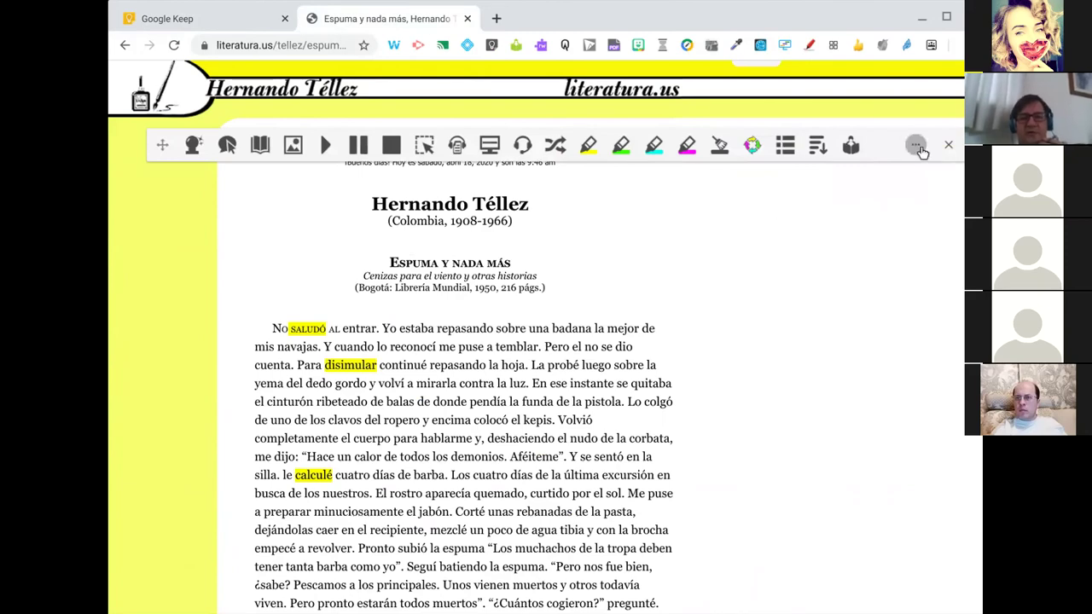
pyautogui.click(905, 180)
pyautogui.moveTo(614, 288); pyautogui.dragTo(662, 290)
pyautogui.click(752, 221)
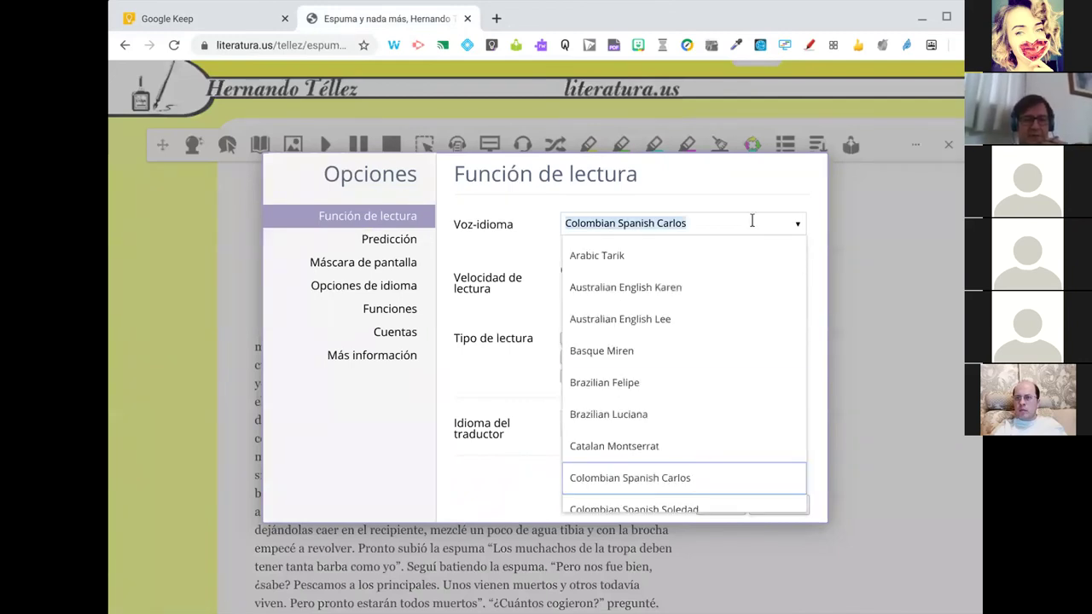
pyautogui.scroll(-1, 704, 436)
pyautogui.click(691, 447)
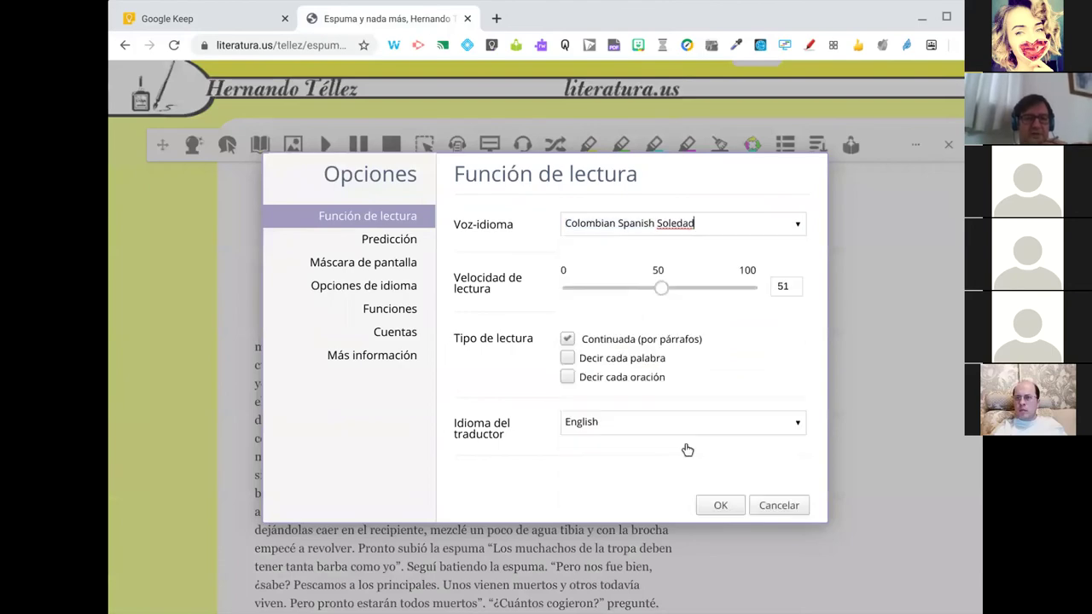
pyautogui.click(721, 509)
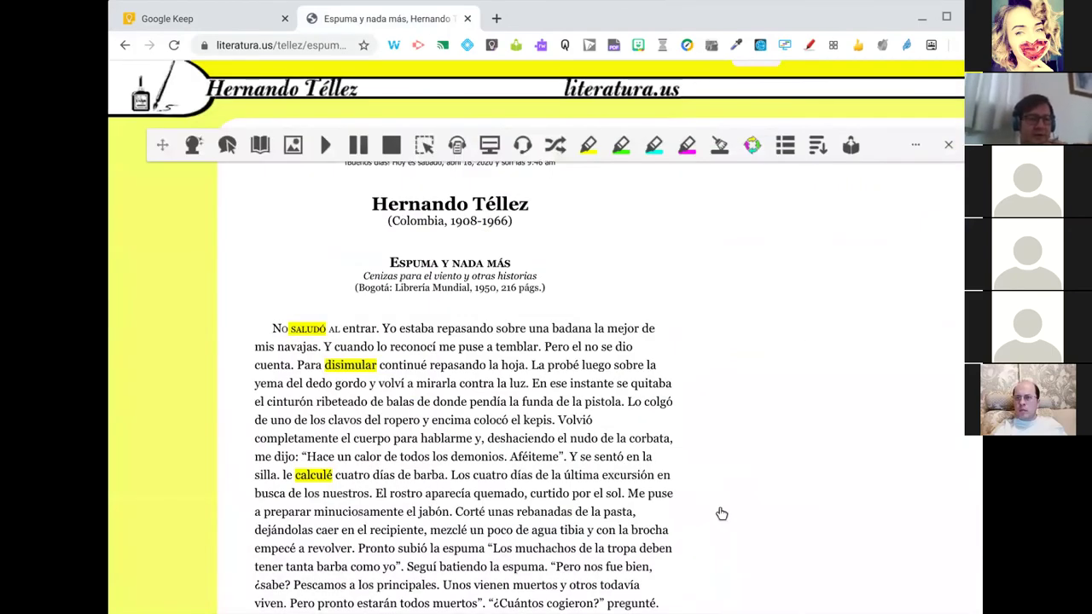
# Have the story's opening lines read aloud from "No saludó al entrar", and stop the reading.
pyautogui.click(268, 328)
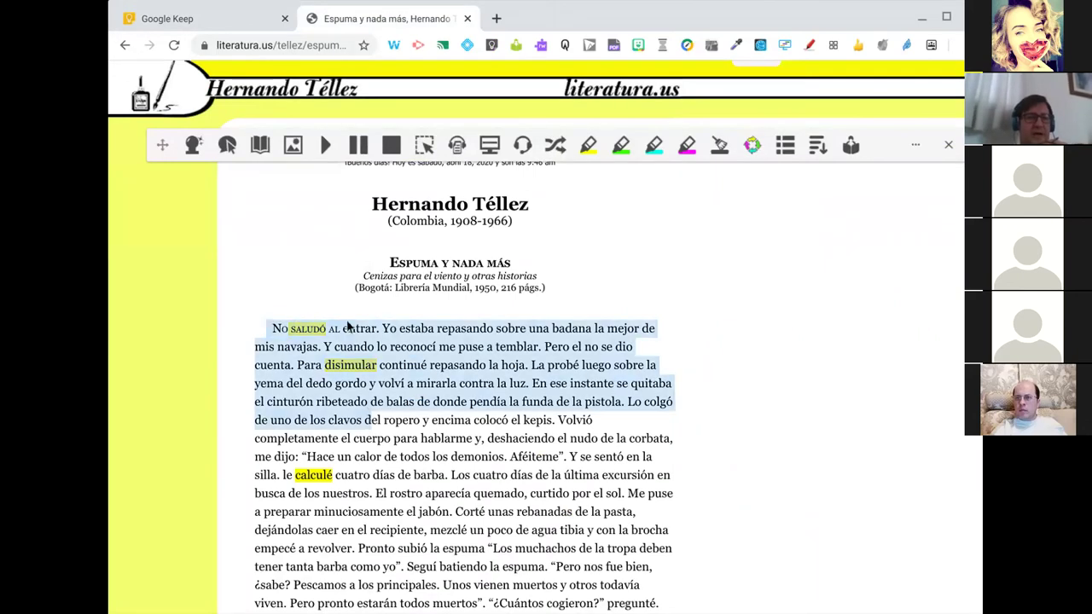
pyautogui.click(324, 146)
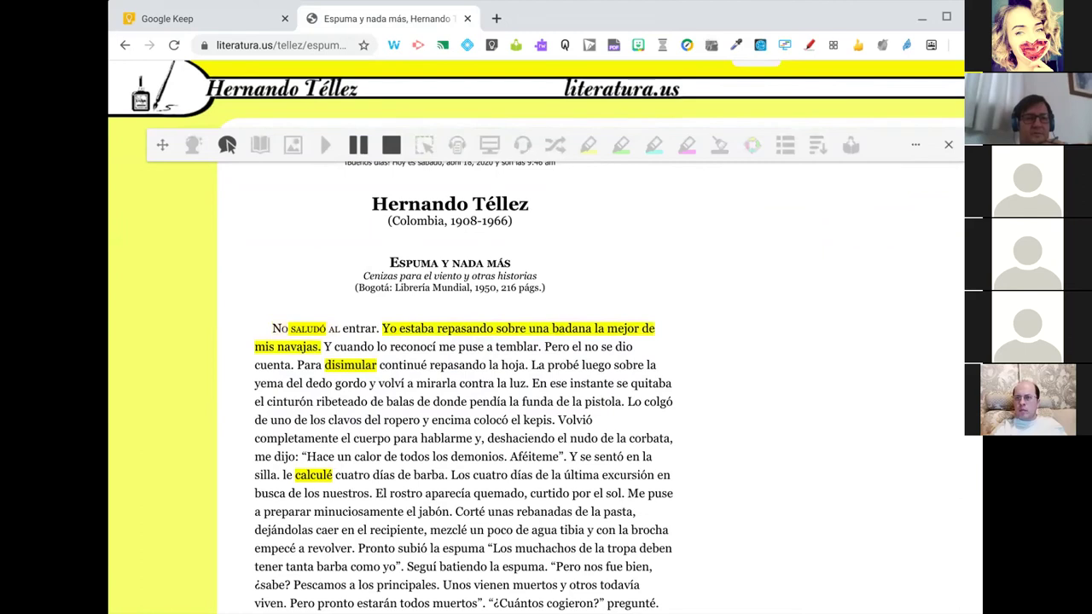
pyautogui.click(390, 150)
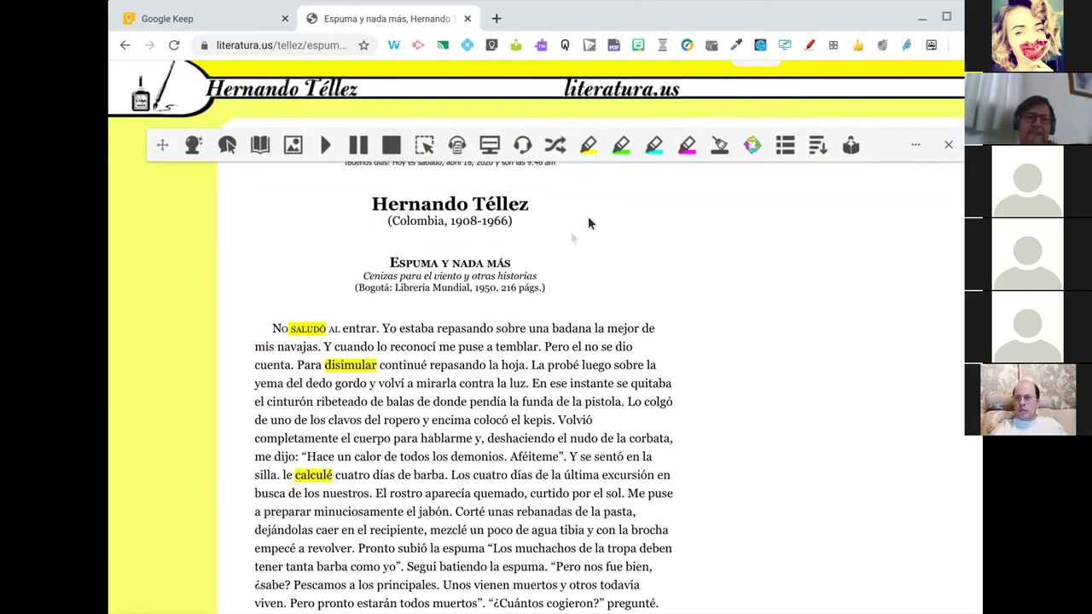
# Set the reading voice to Russian Yuri and start reading the story's opening aloud.
pyautogui.click(915, 149)
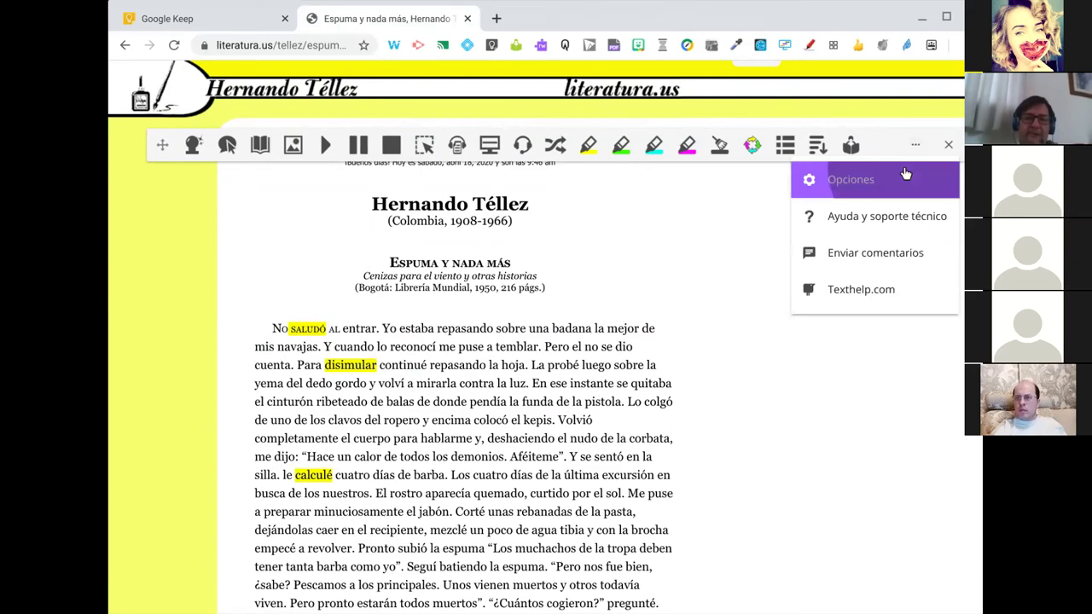
pyautogui.click(906, 174)
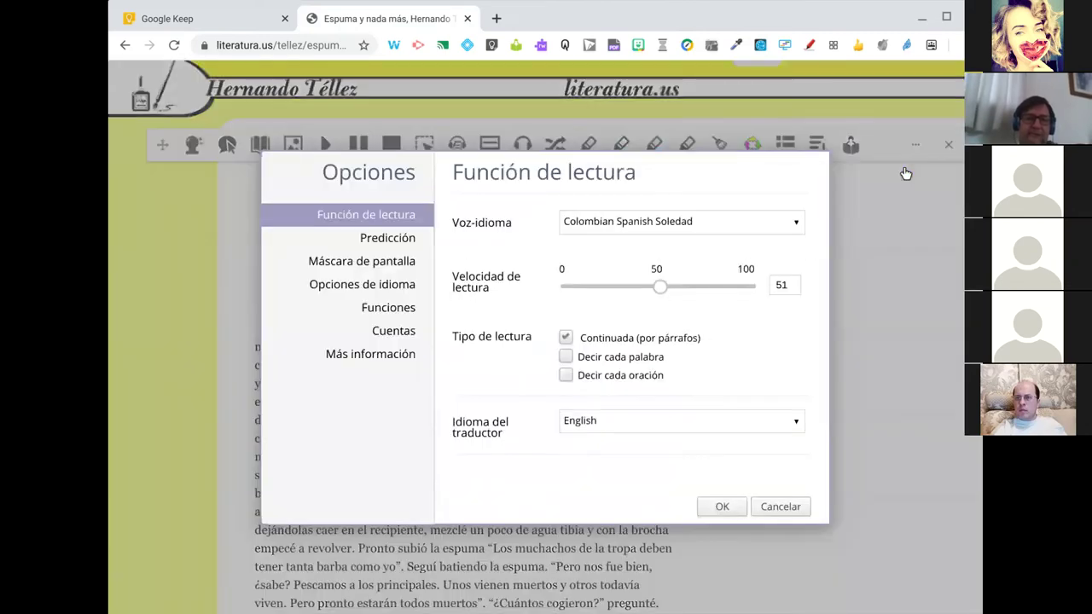
pyautogui.click(796, 222)
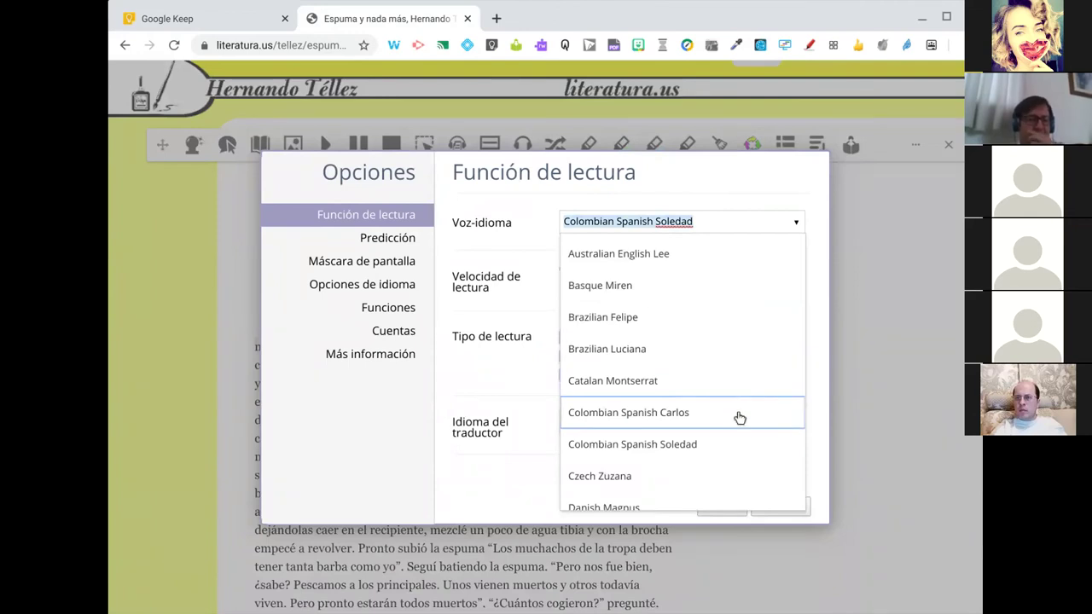
pyautogui.scroll(-1, 739, 418)
pyautogui.scroll(-5, 683, 376)
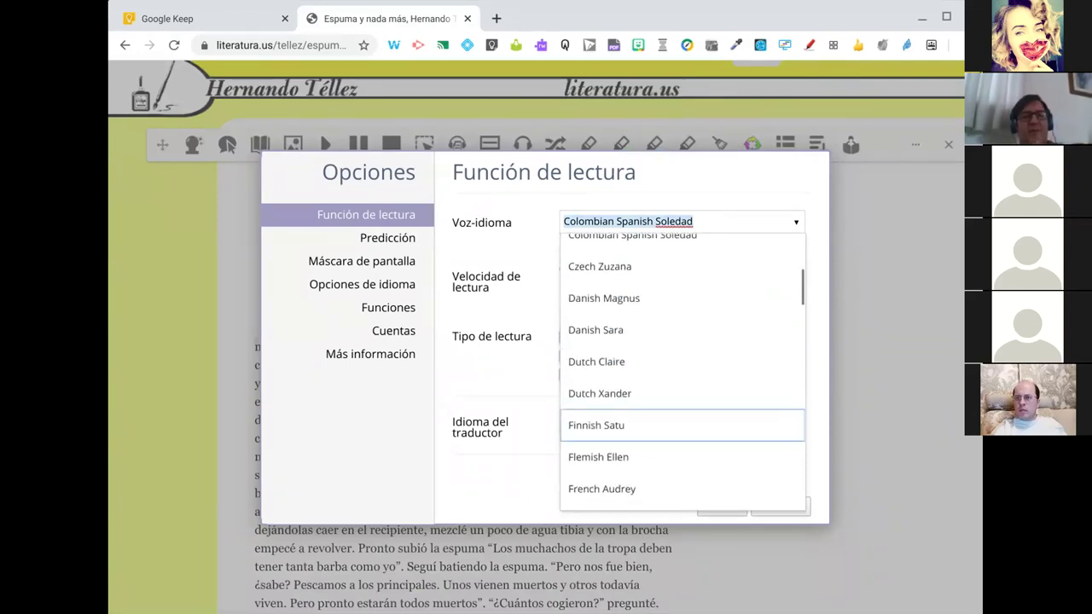
pyautogui.scroll(-7, 682, 375)
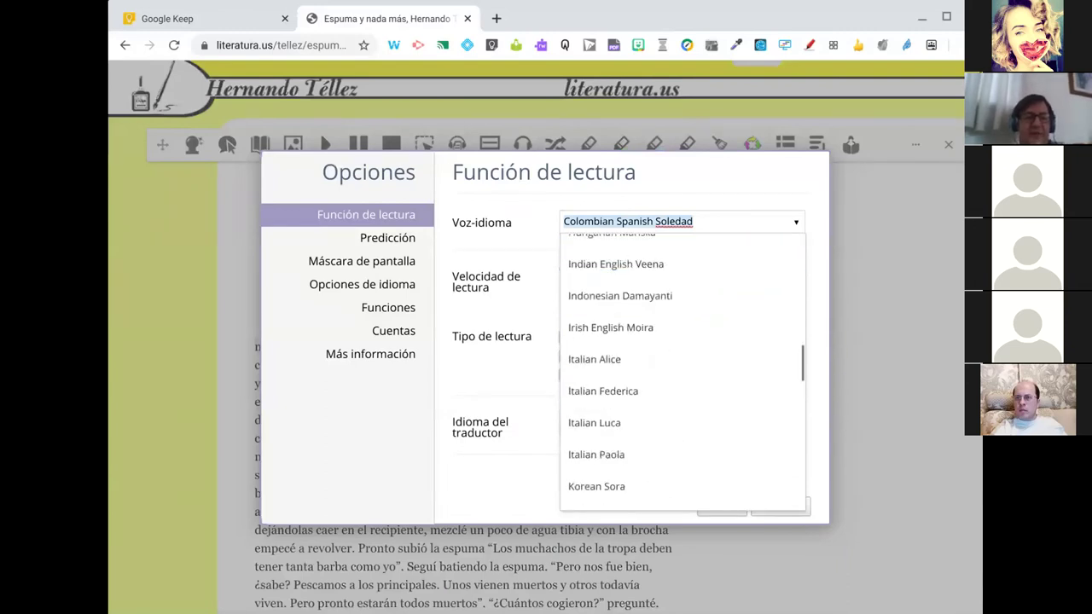
pyautogui.scroll(-5, 683, 403)
pyautogui.scroll(2, 683, 403)
pyautogui.scroll(2, 719, 358)
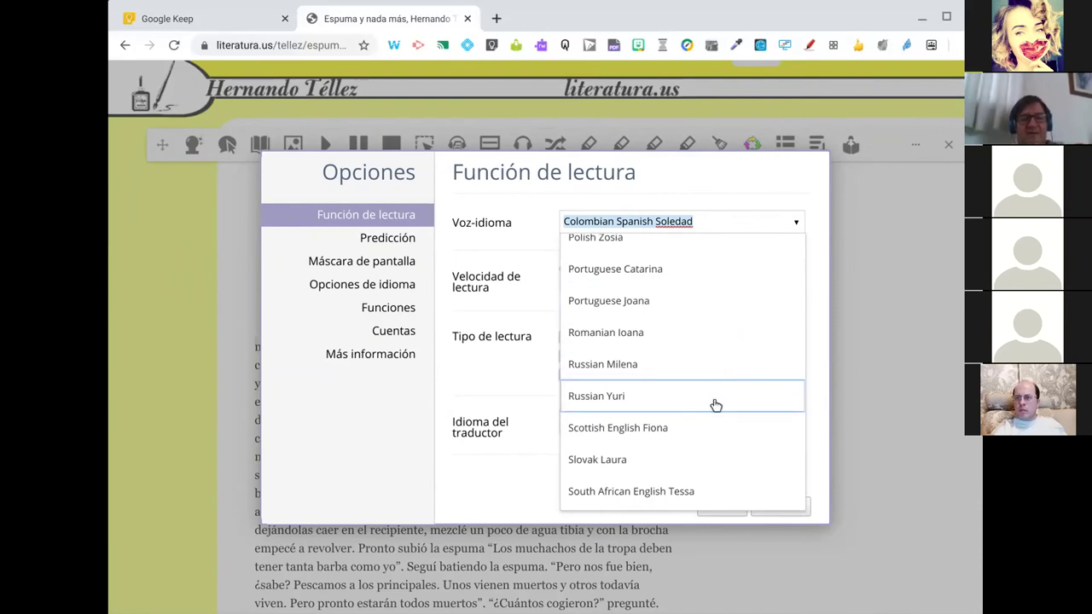
pyautogui.click(653, 405)
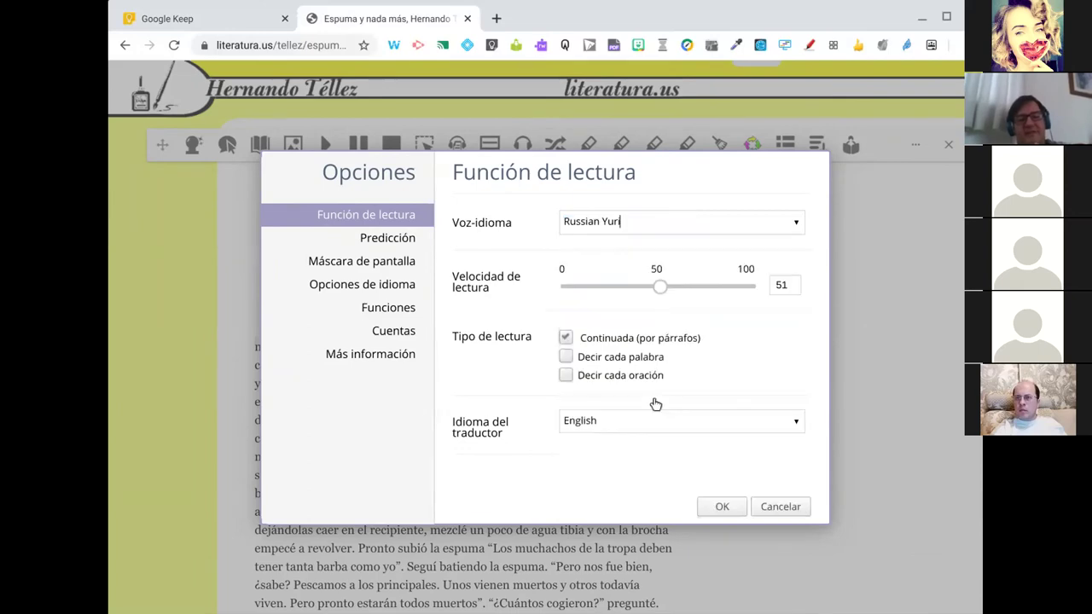
pyautogui.click(731, 512)
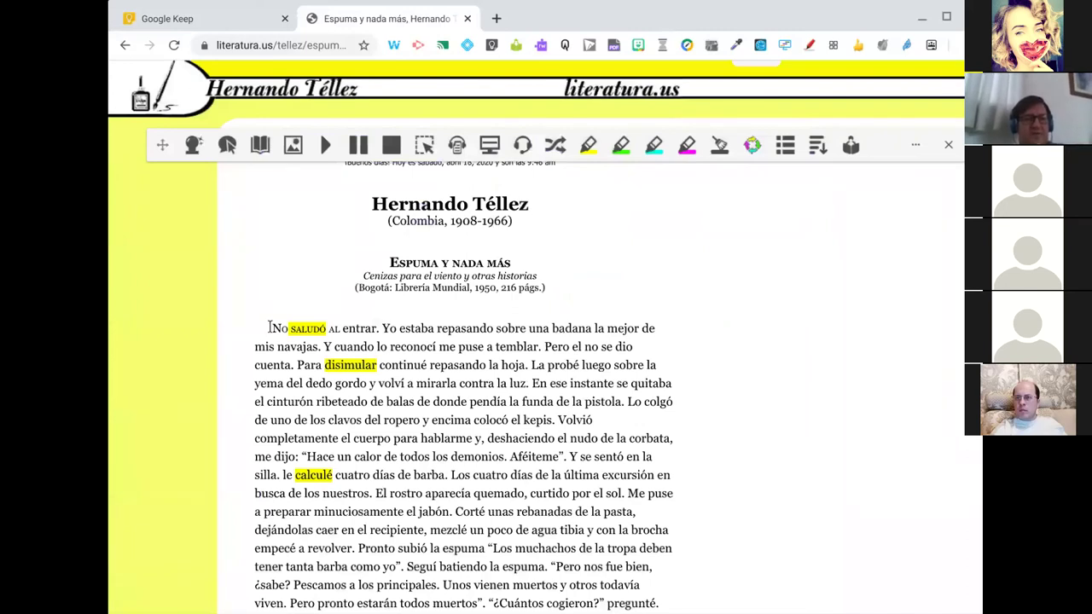
pyautogui.click(325, 145)
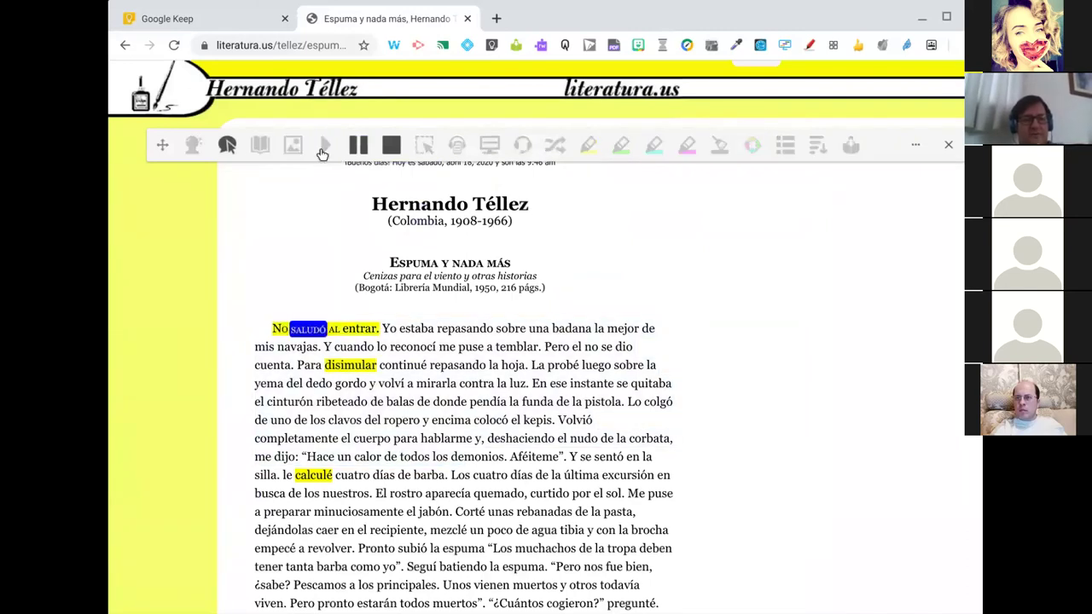
# Stop the read-aloud of the story and set the reading voice to Spanish Monica.
pyautogui.click(393, 148)
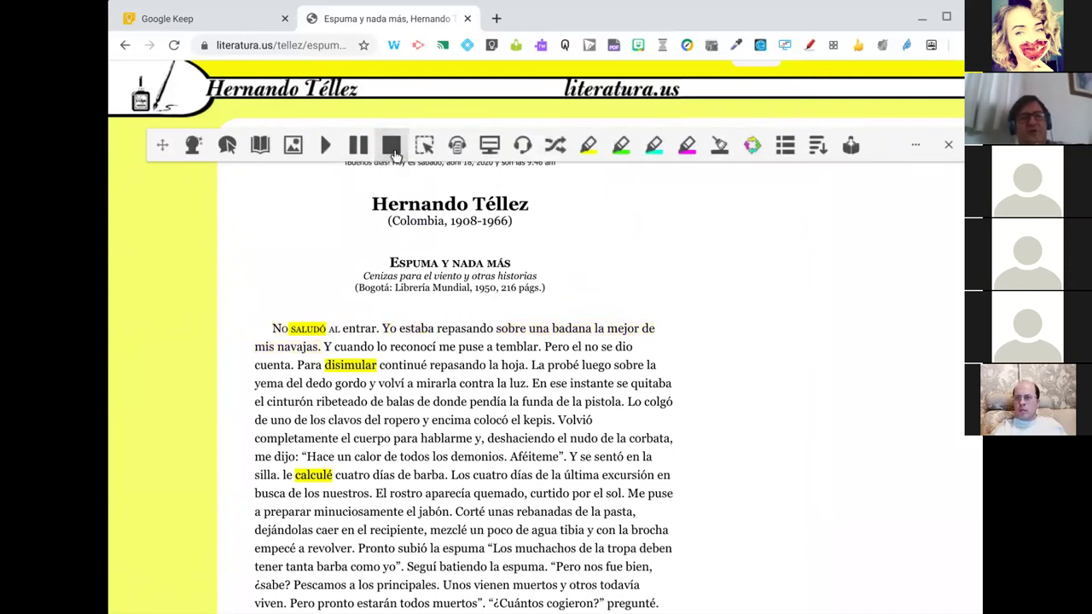
pyautogui.click(915, 146)
pyautogui.click(880, 189)
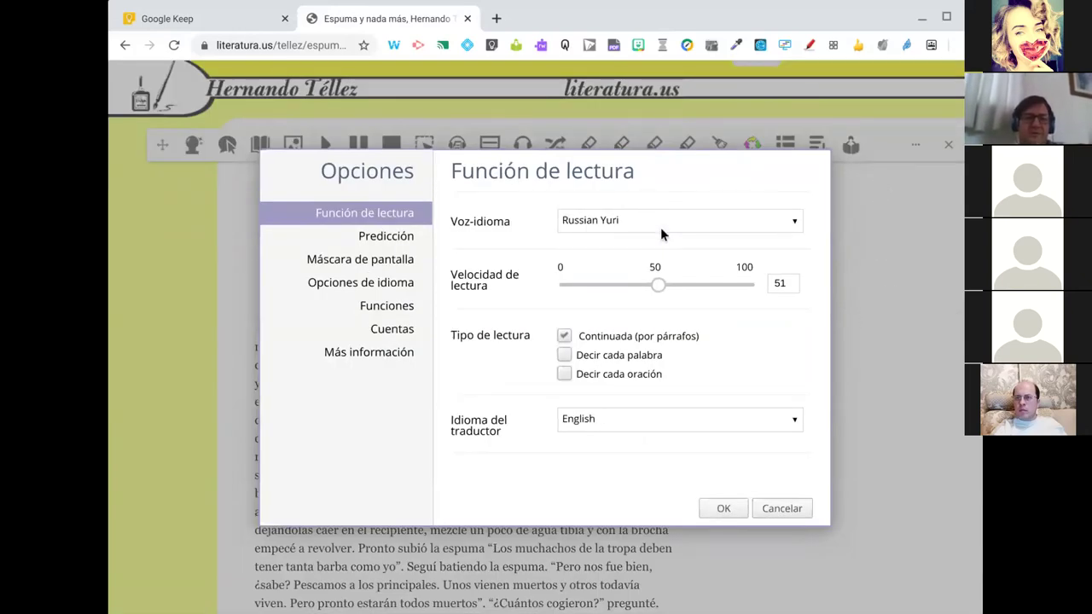
pyautogui.click(732, 217)
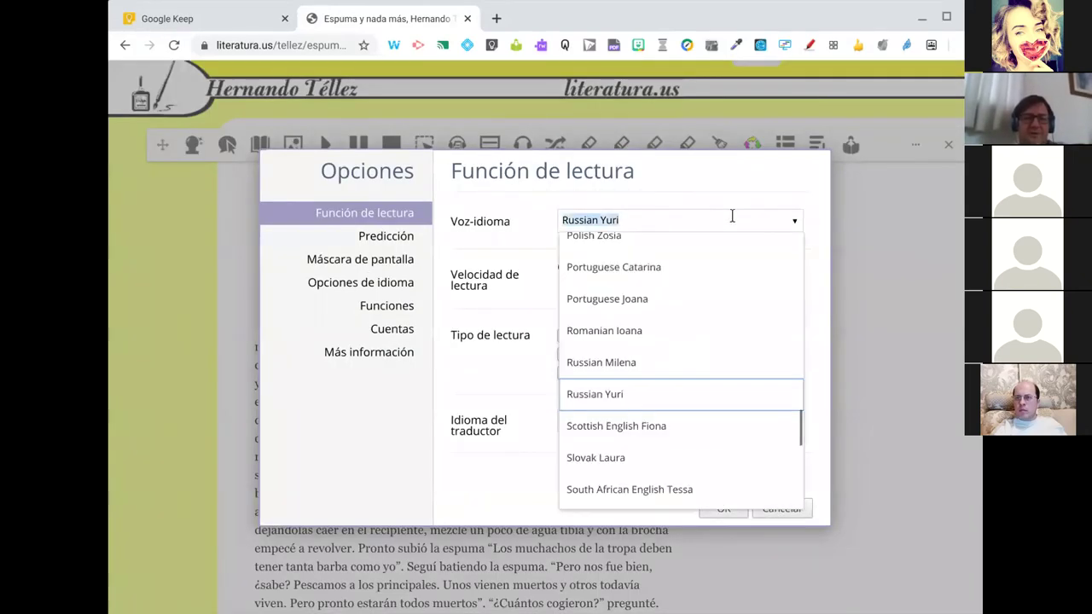
pyautogui.scroll(3, 695, 449)
pyautogui.scroll(10, 695, 449)
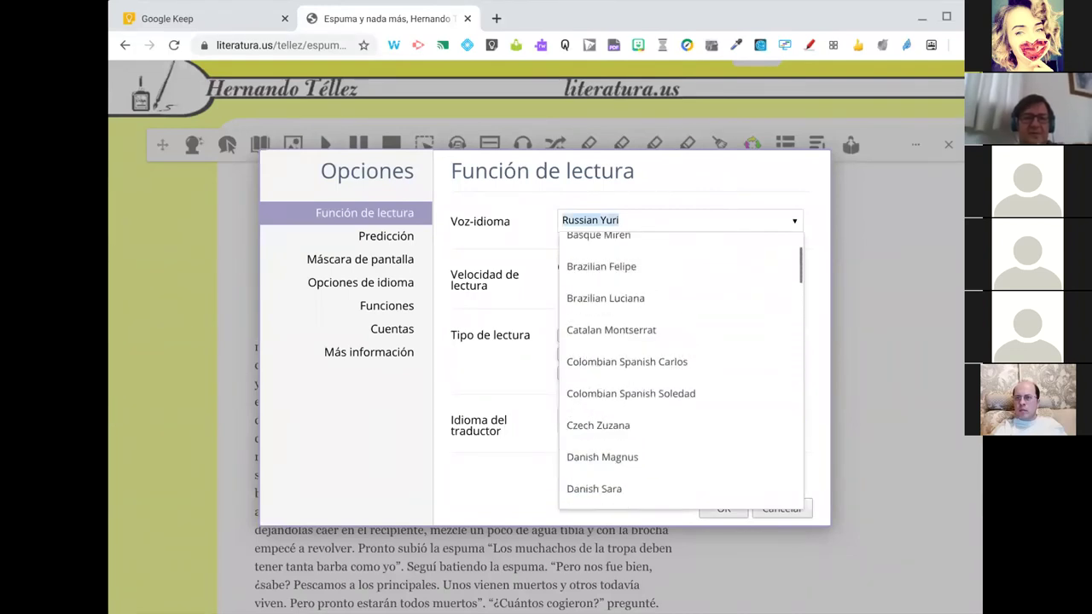
pyautogui.scroll(3, 695, 450)
pyautogui.scroll(-15, 680, 369)
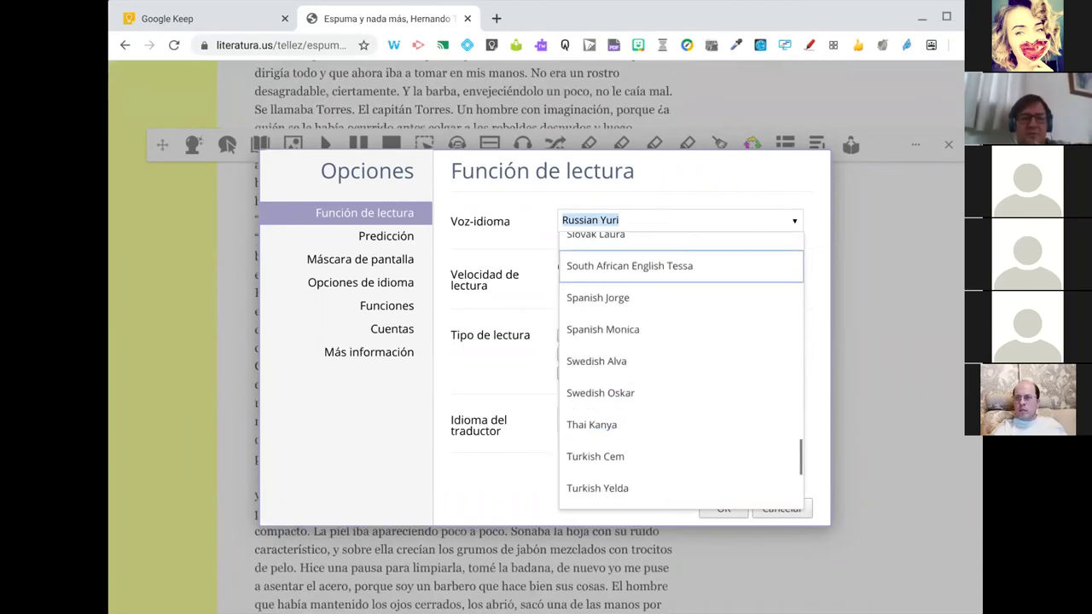
pyautogui.click(688, 334)
pyautogui.click(724, 511)
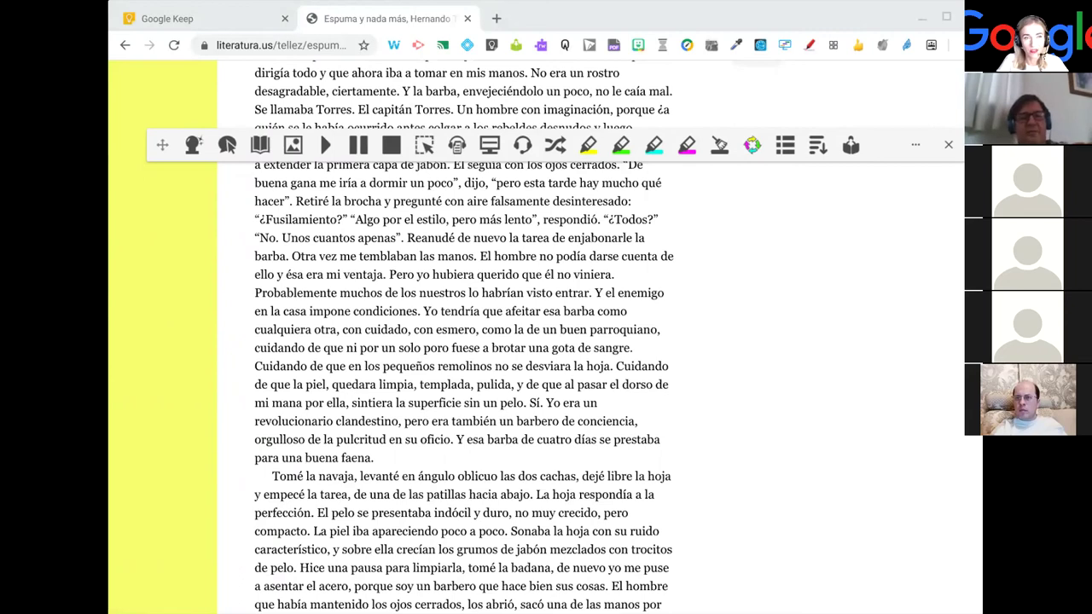
# Look through the voices and languages available for the reading function, and close the options with Spanish Monica still selected.
pyautogui.click(915, 147)
pyautogui.click(904, 178)
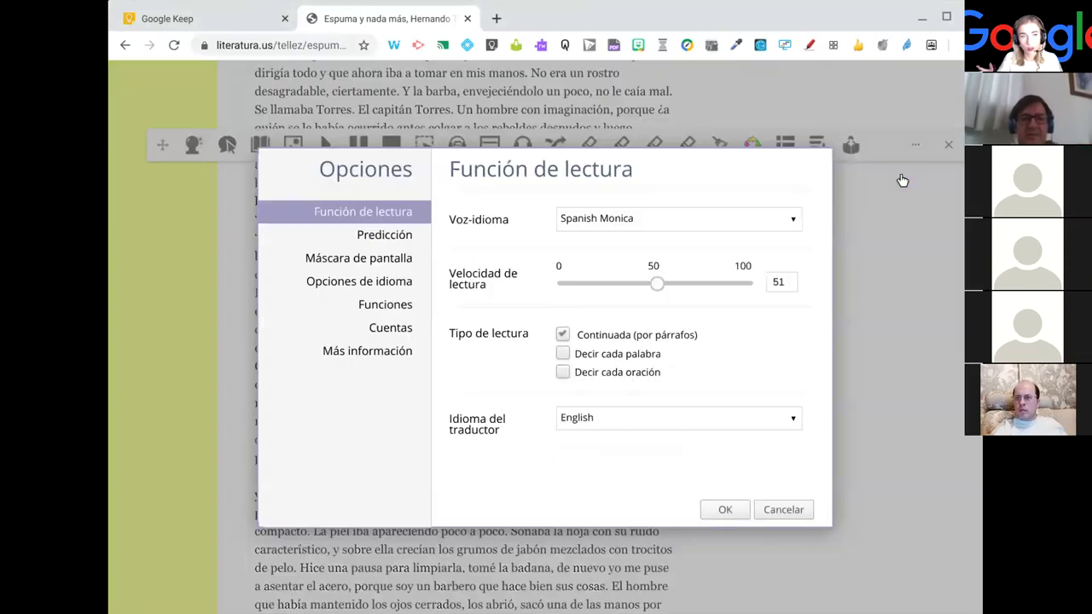
pyautogui.click(788, 224)
pyautogui.scroll(3, 774, 309)
pyautogui.scroll(4, 742, 308)
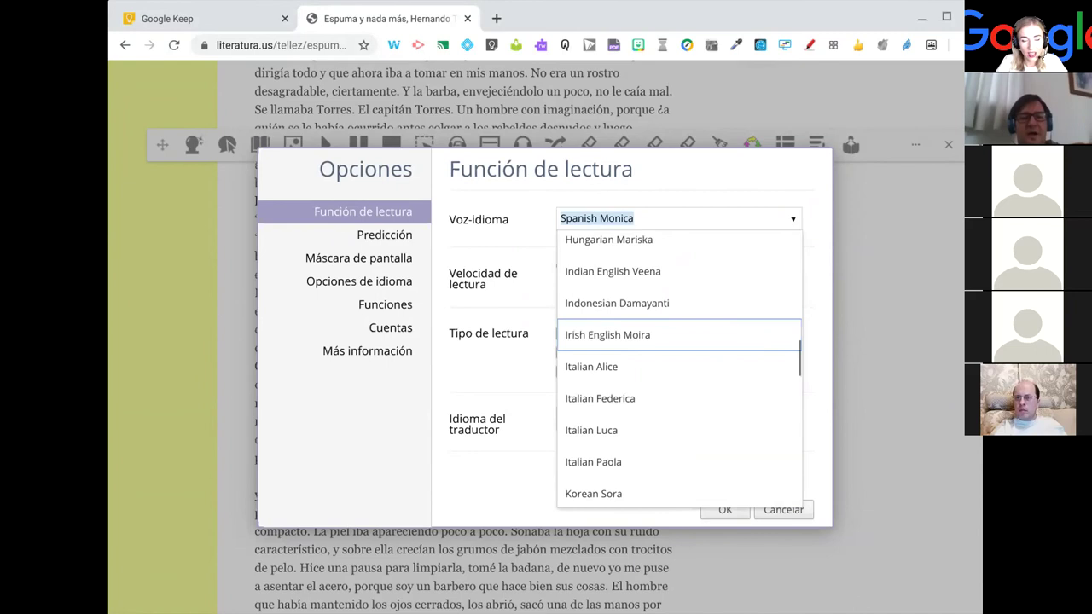
pyautogui.scroll(1, 593, 401)
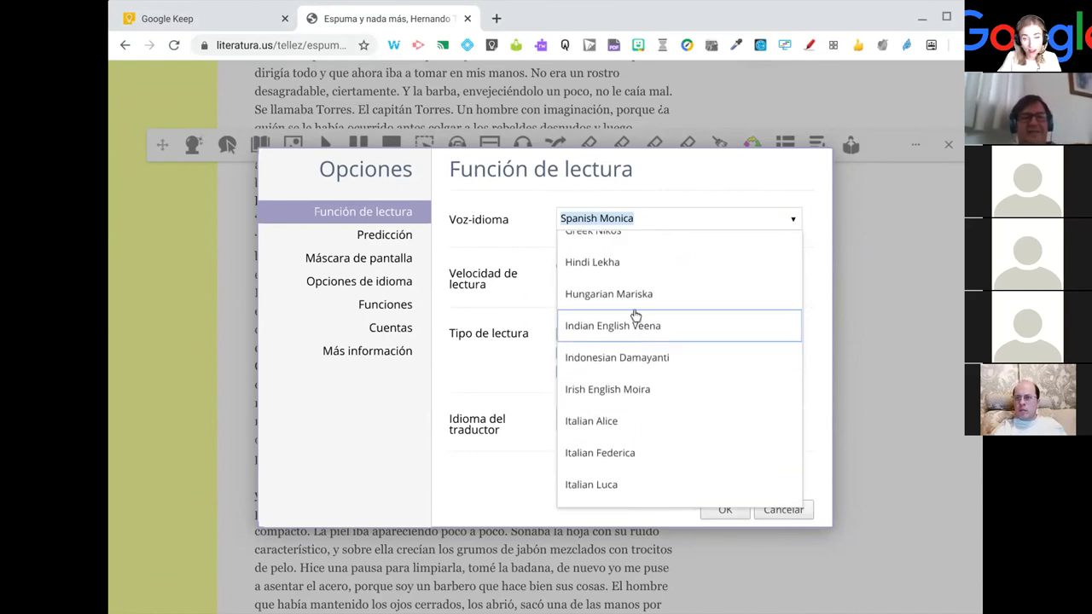
pyautogui.scroll(1, 631, 264)
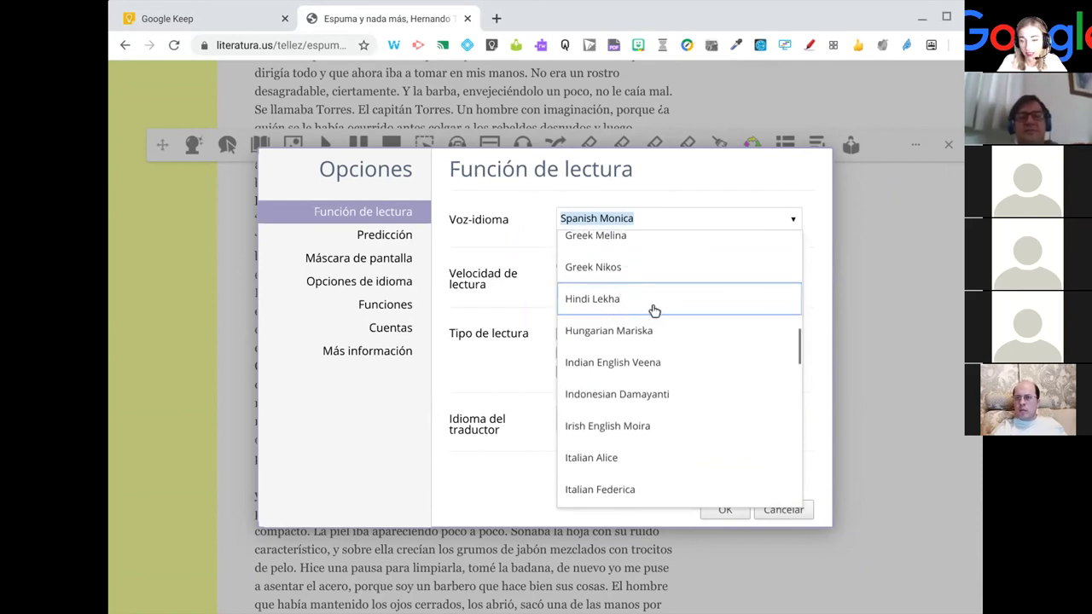
pyautogui.click(696, 185)
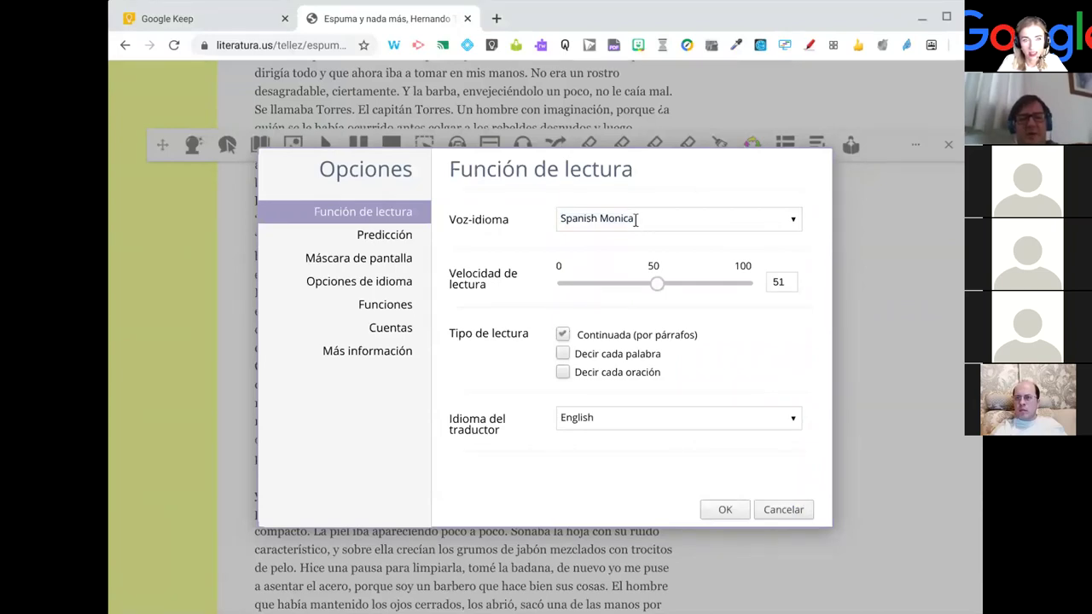
pyautogui.click(721, 509)
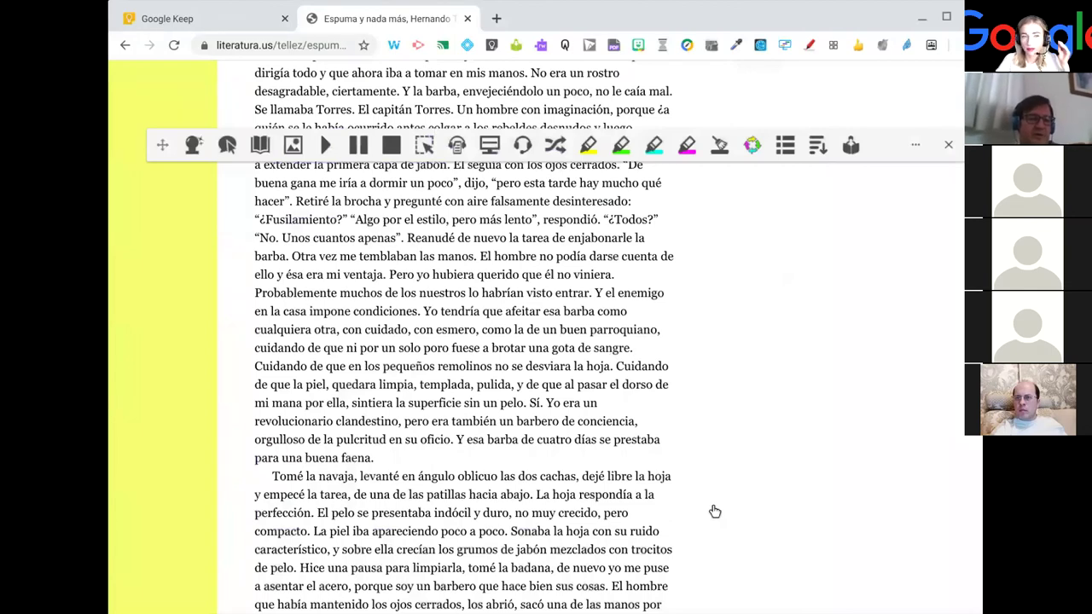
# Have the story's opening sentences read aloud with the Spanish Monica voice, and stop the reading.
pyautogui.click(327, 146)
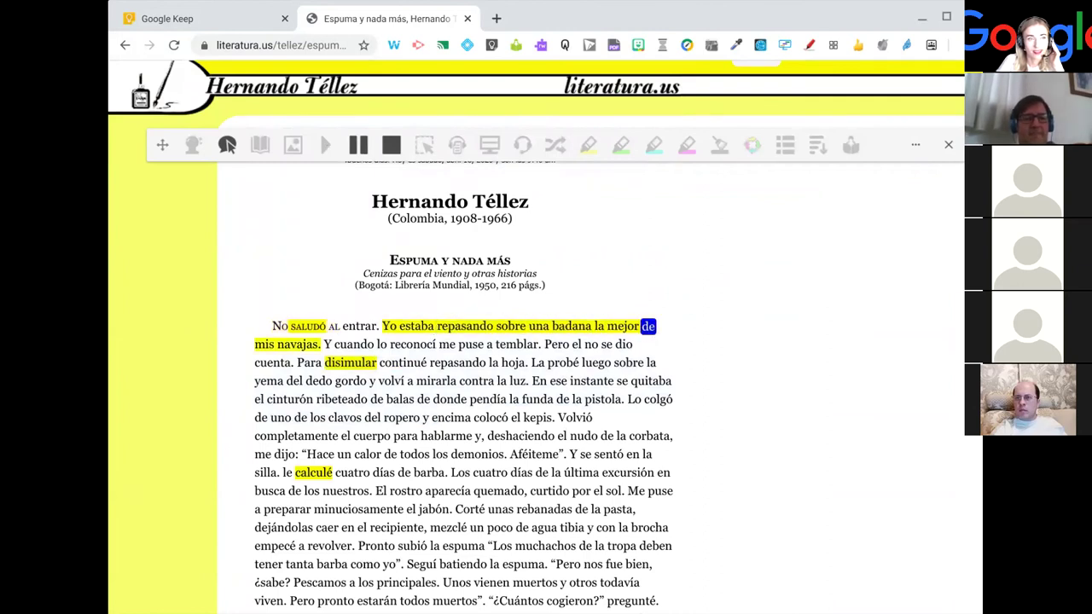
pyautogui.click(391, 147)
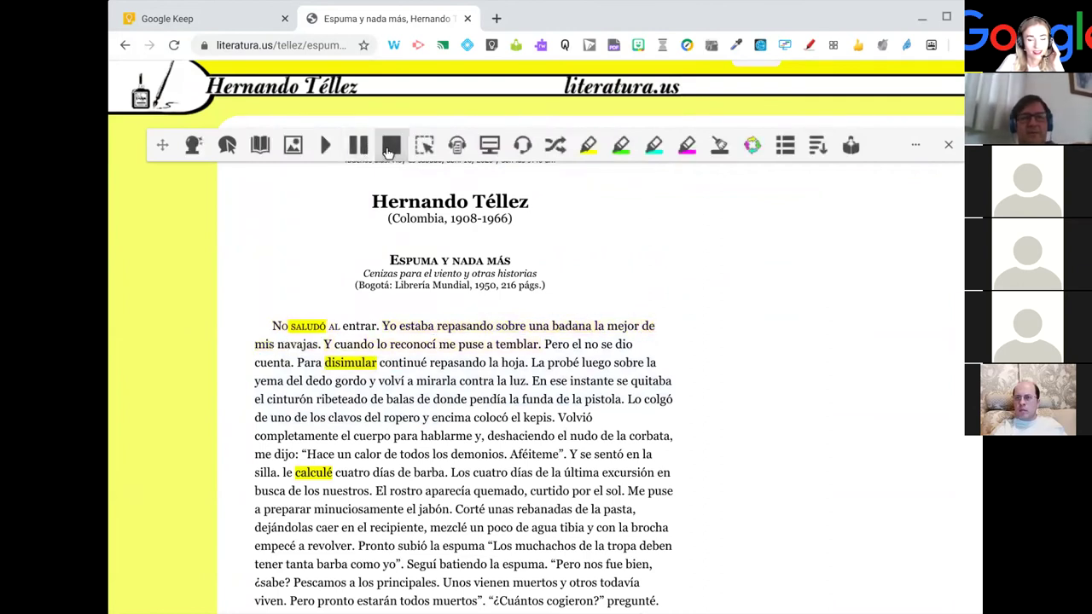